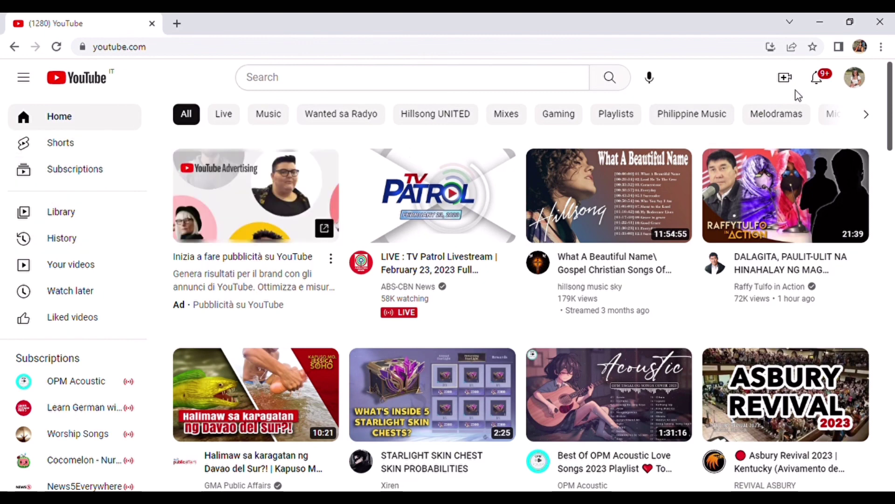
Open YouTube Studio from the account menu and scroll through the Channel dashboard's stats and comments.
click(858, 78)
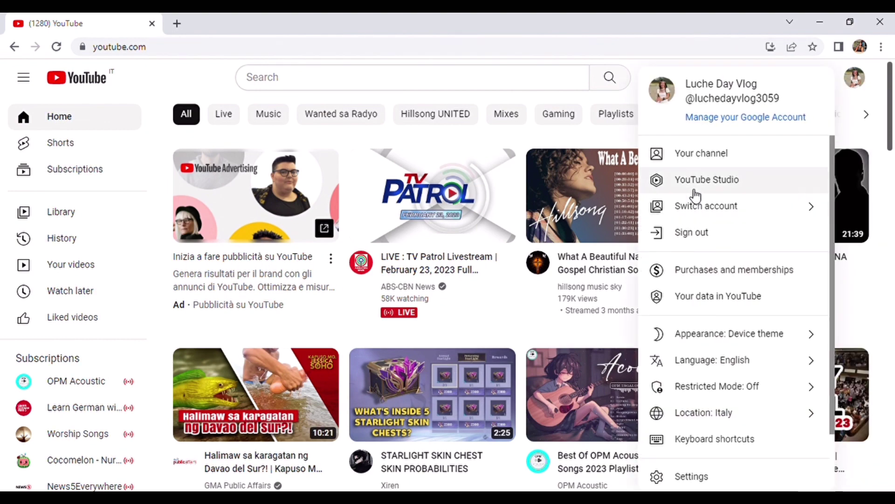
click(698, 187)
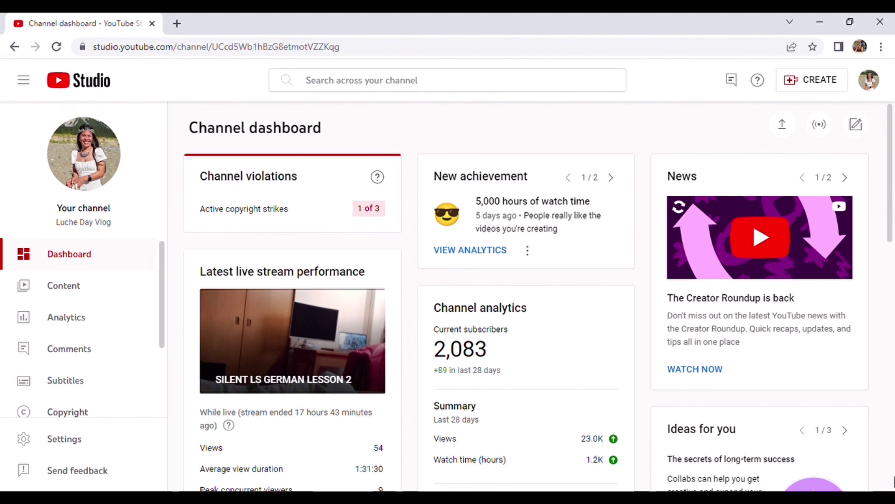
scroll(893, 481, down, 5)
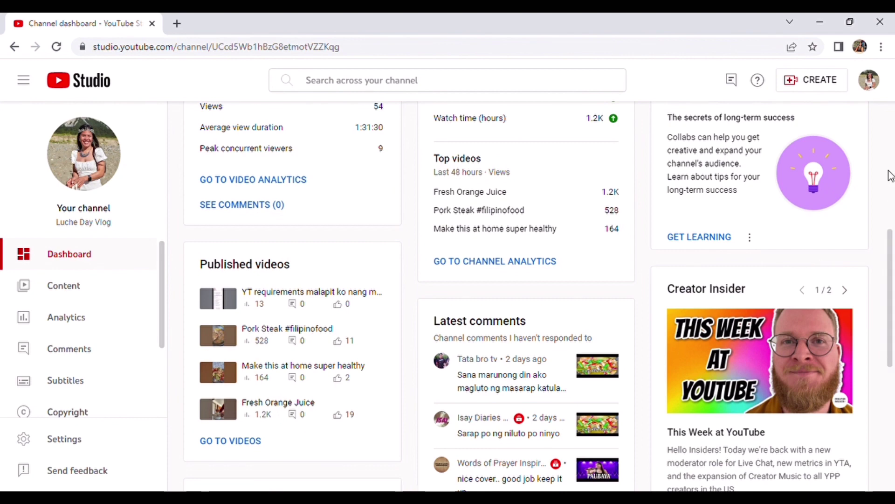
scroll(890, 182, up, 5)
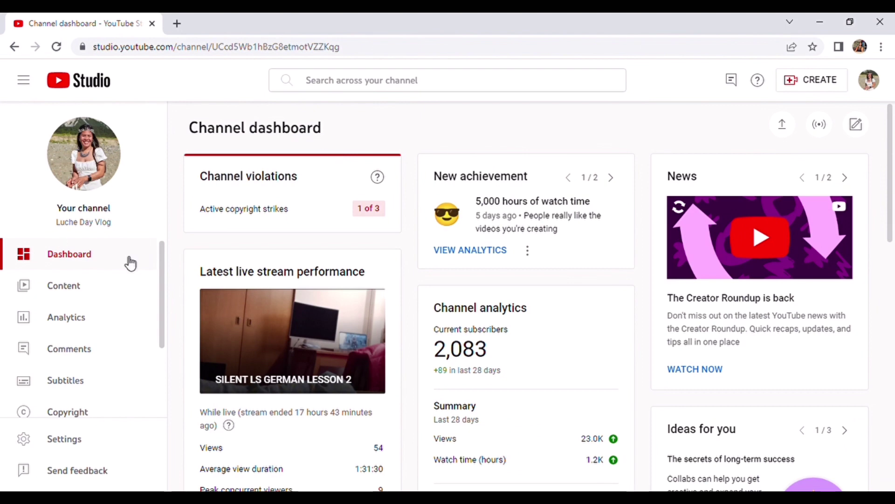
Filter Content by Copyright claims to confirm none, then view the 2,000 subscribers achievement on the dashboard.
click(58, 290)
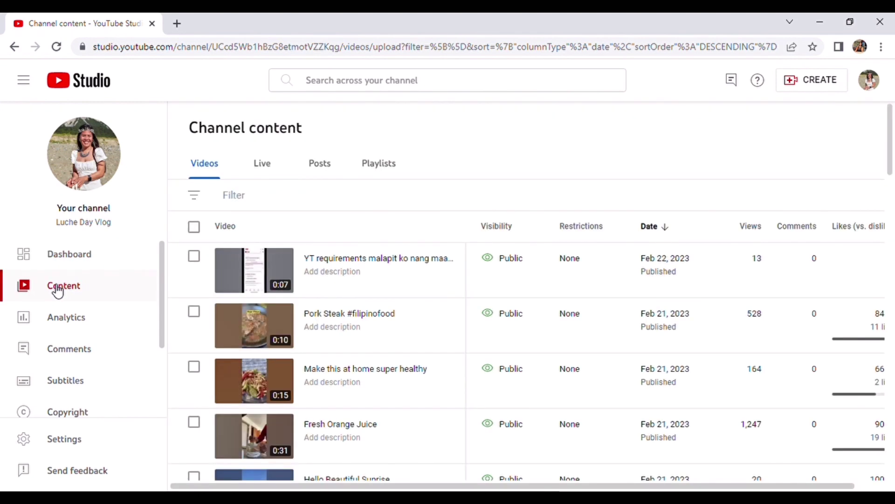
click(196, 198)
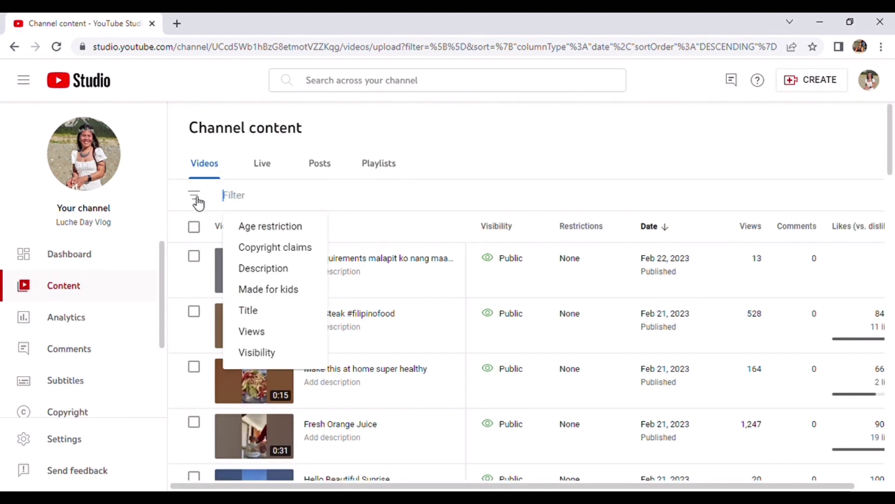
click(271, 248)
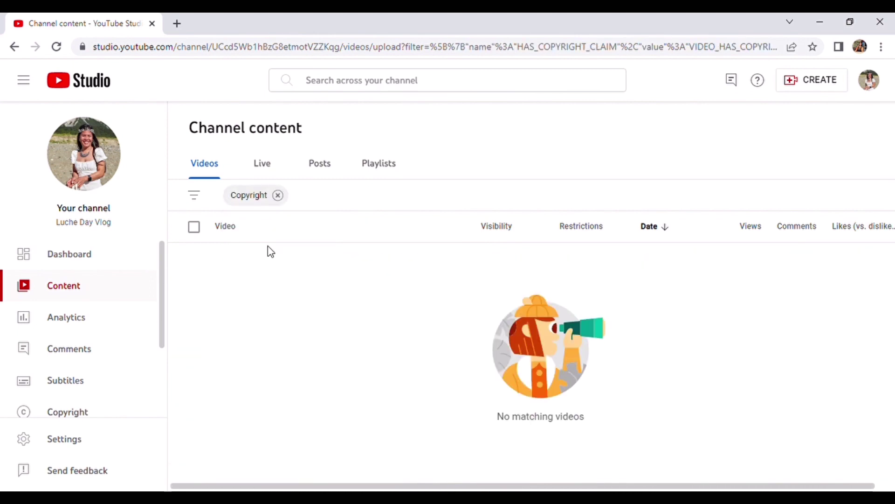
click(278, 195)
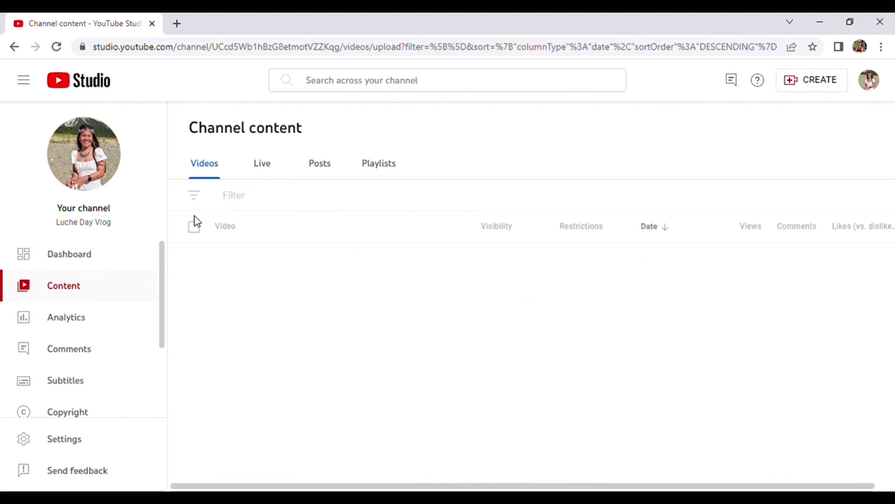
click(83, 260)
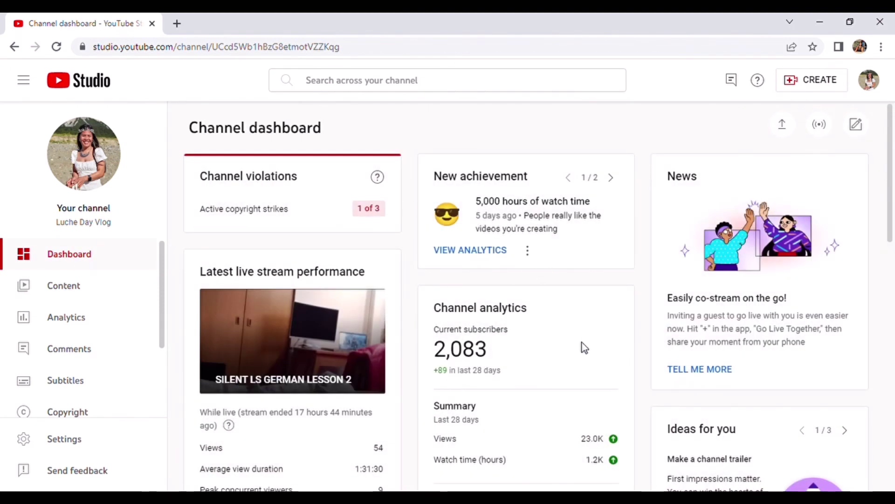
click(611, 178)
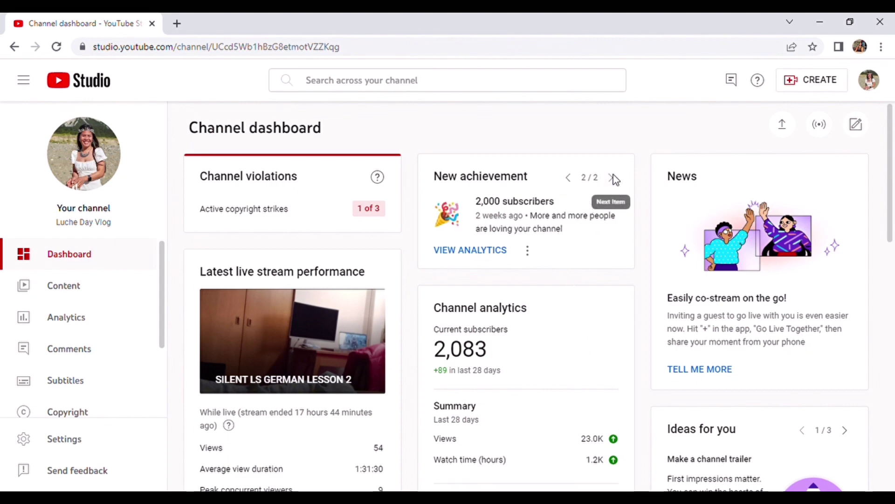
Go to the Earn page, review How to join, and apply to the YouTube Partner Program.
scroll(159, 414, down, 3)
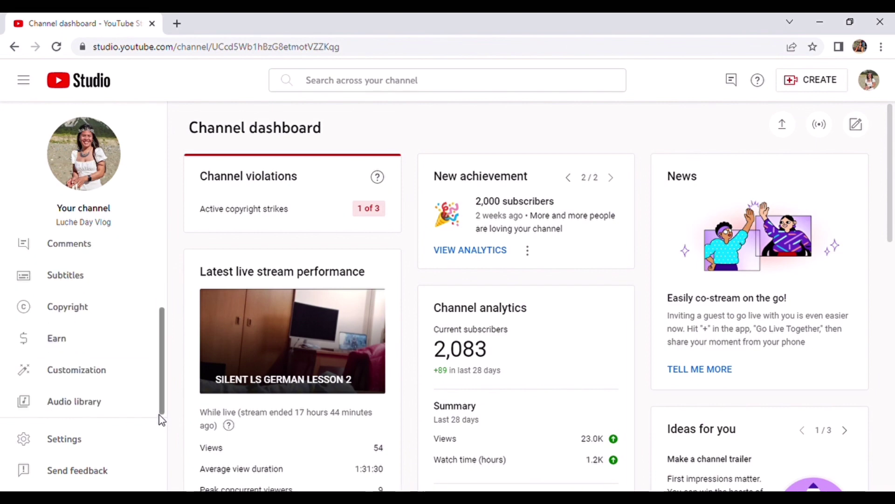
click(60, 346)
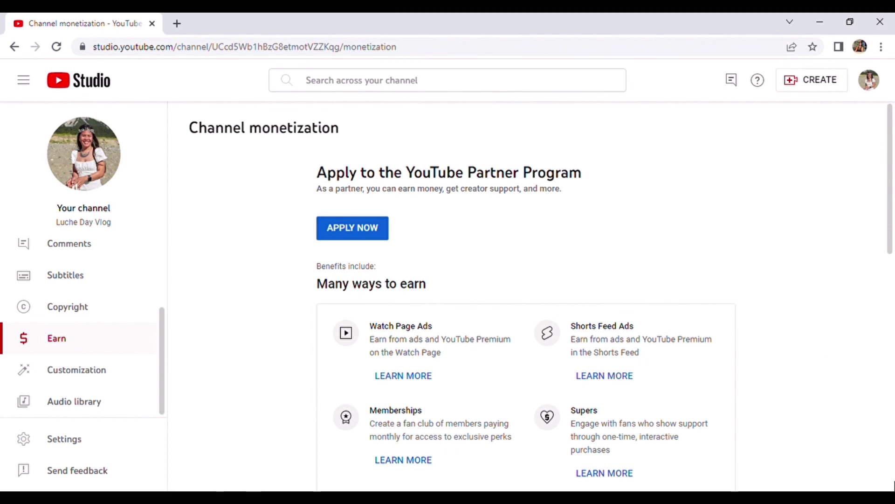
scroll(527, 298, down, 8)
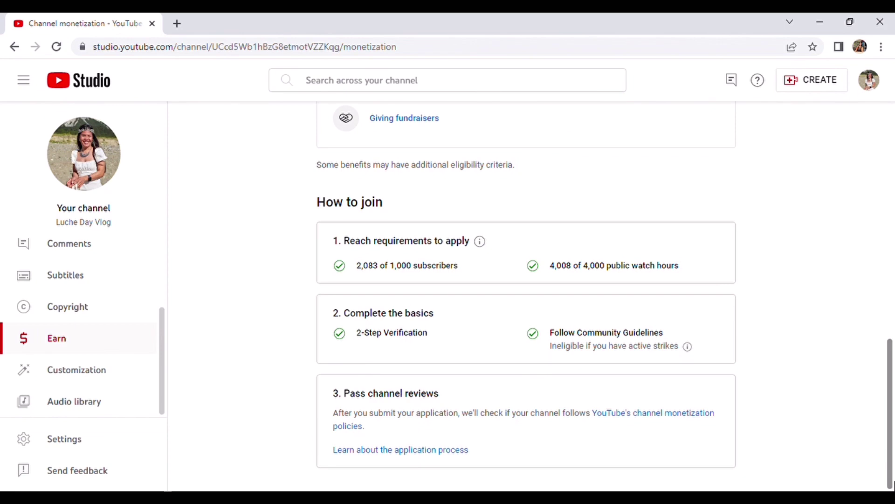
click(891, 261)
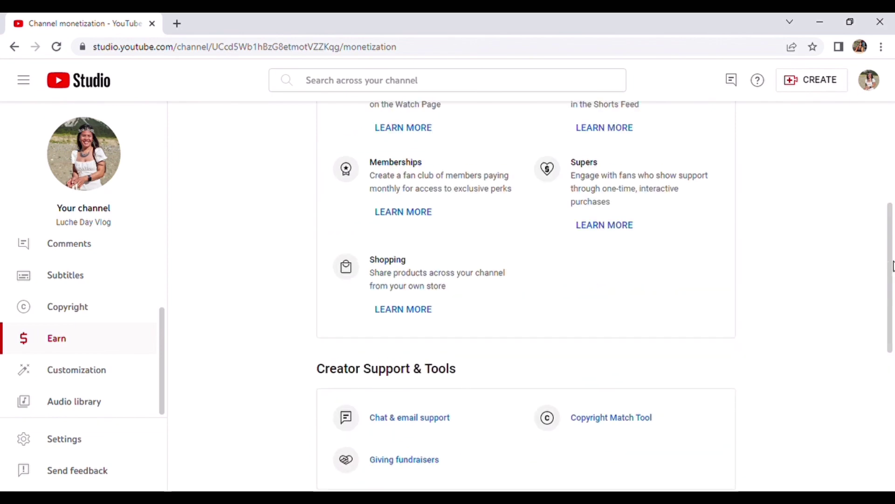
click(891, 196)
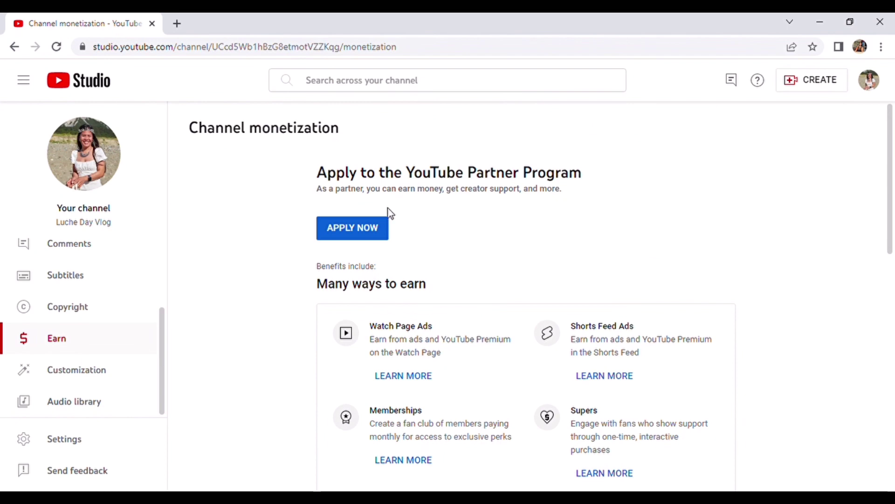
click(352, 229)
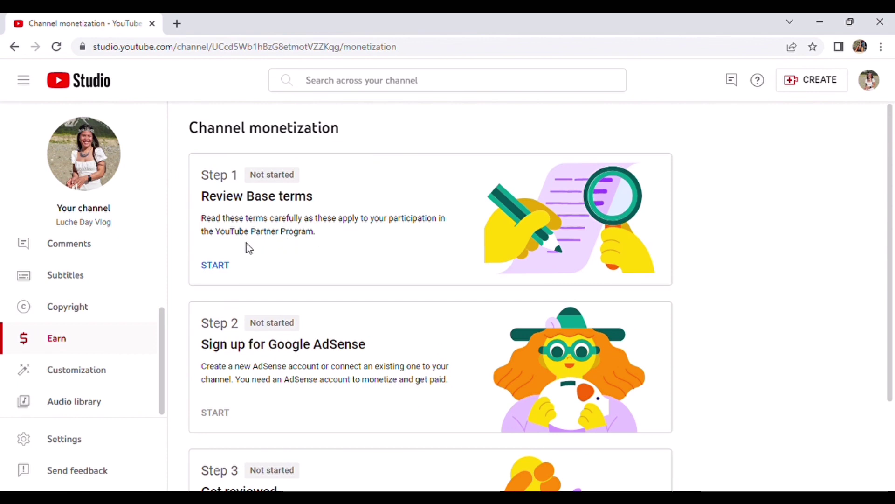
Start the Step 1 Base terms and follow 'Change country or territory' to Basic info settings.
click(214, 271)
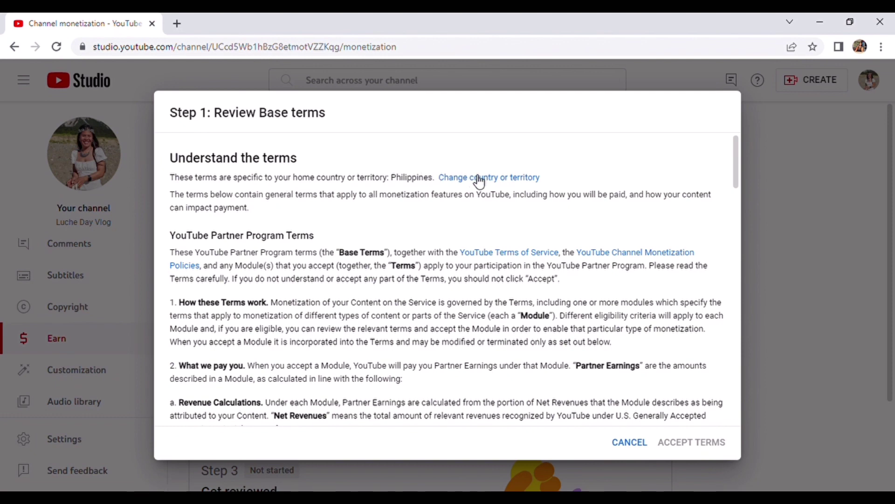
click(507, 183)
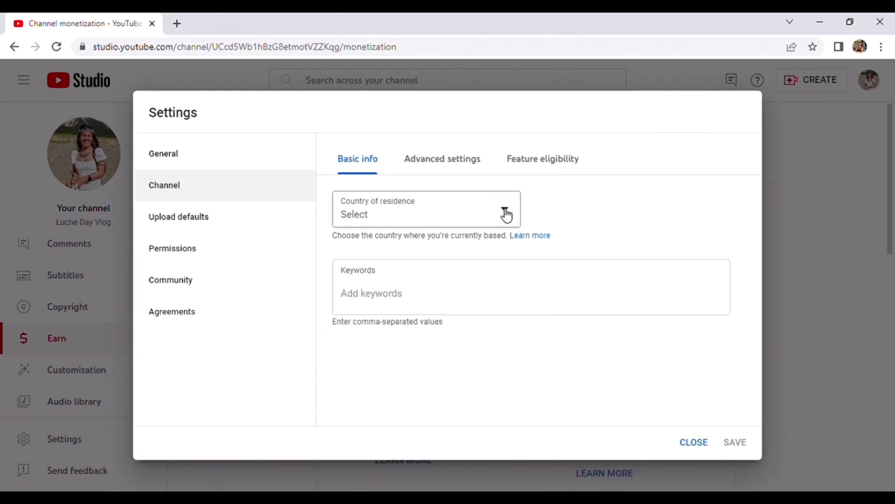
Set the channel's country of residence to Italy, replacing an initial Bulgaria choice.
click(506, 214)
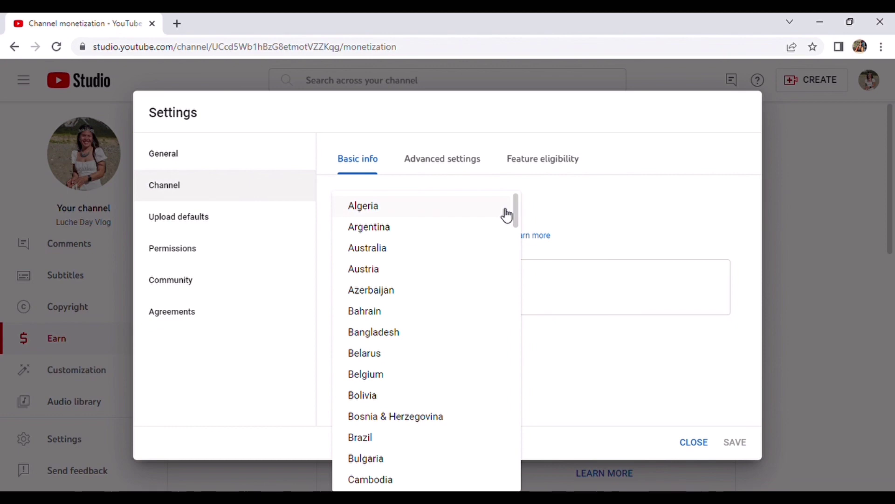
click(508, 465)
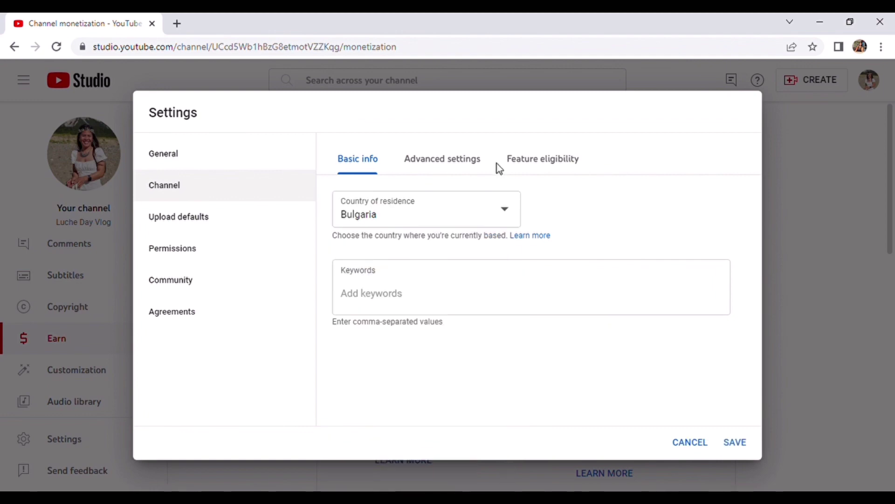
click(506, 217)
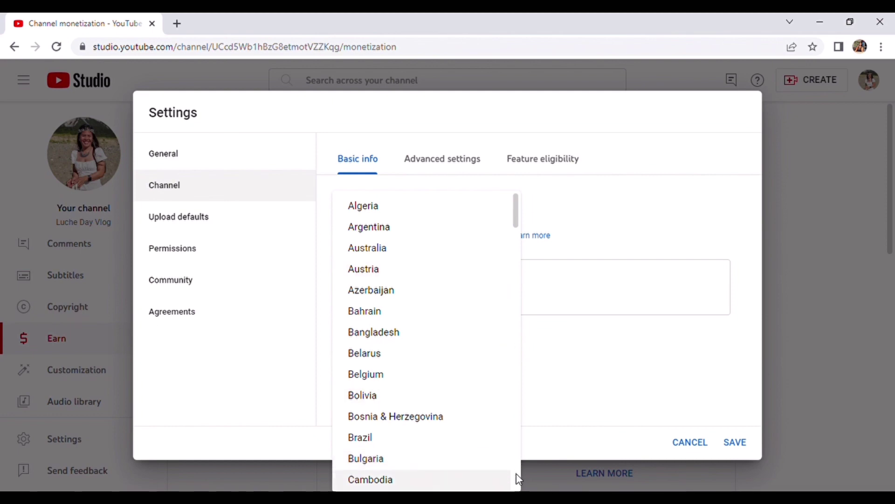
scroll(518, 481, down, 4)
scroll(518, 480, down, 14)
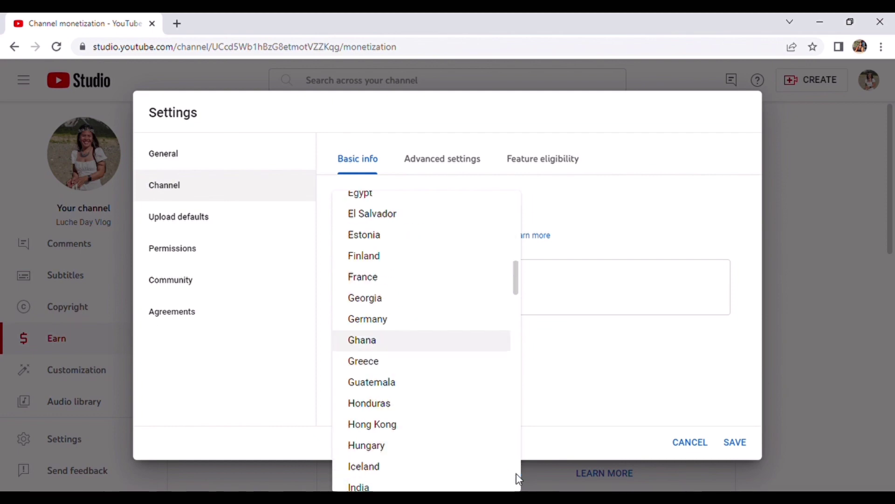
key(Up)
key(Up)
key(Up)
key(Up)
key(Up)
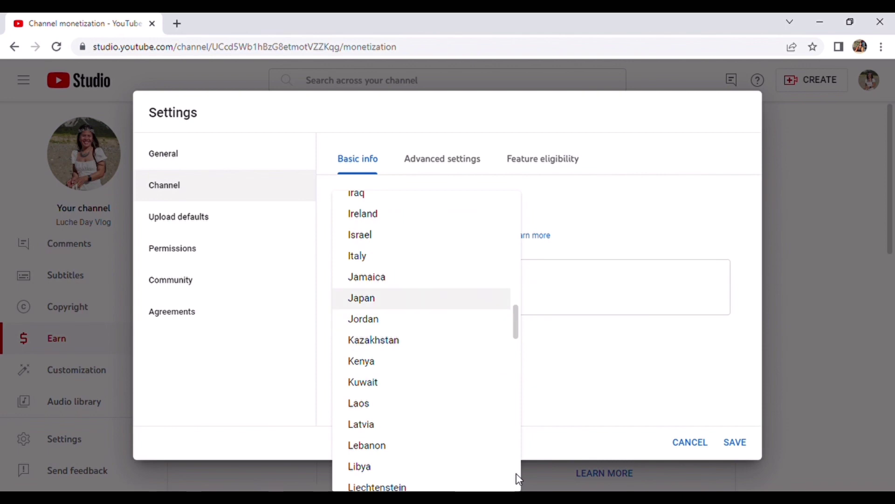
key(Up)
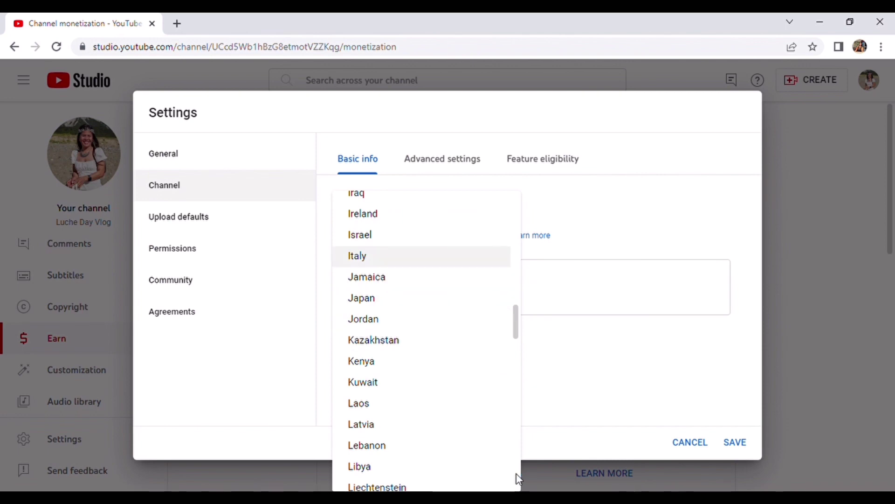
click(400, 262)
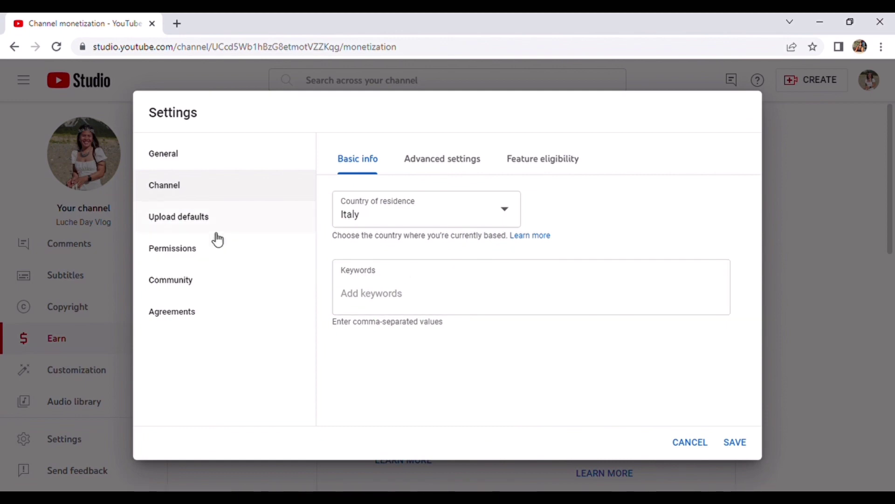
Look over the Permissions, Community and Agreements settings, then save the channel settings.
click(182, 254)
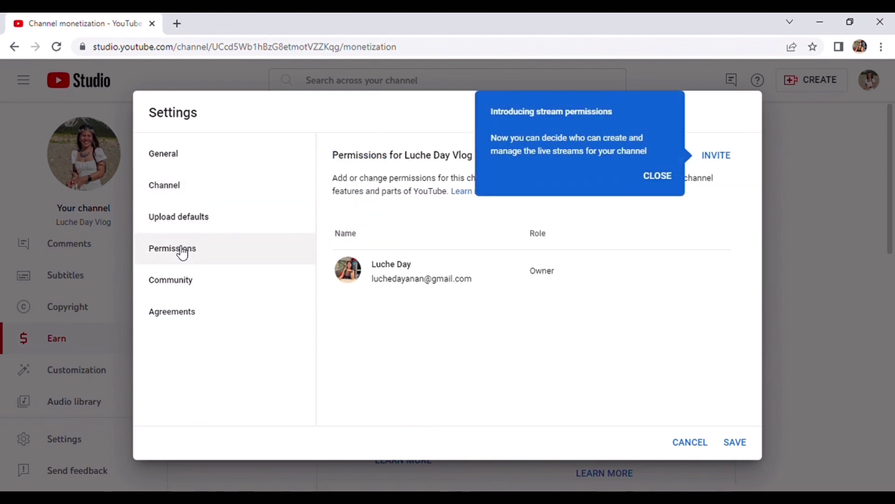
click(179, 285)
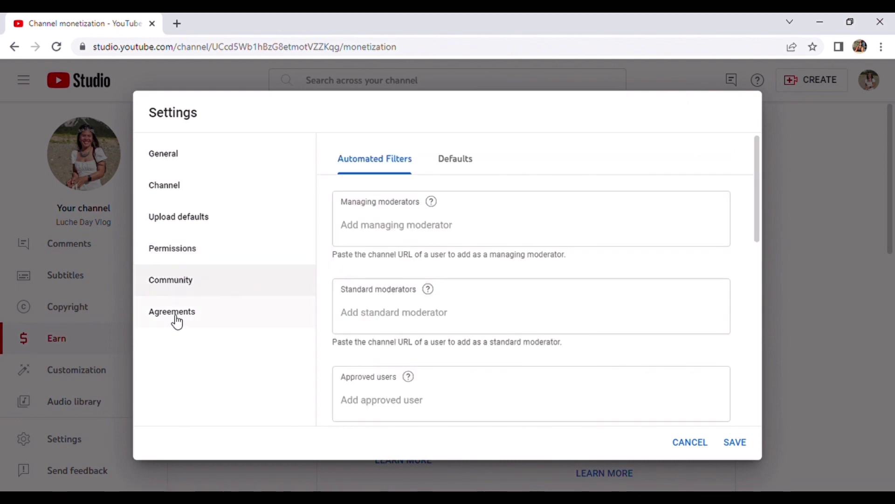
click(177, 322)
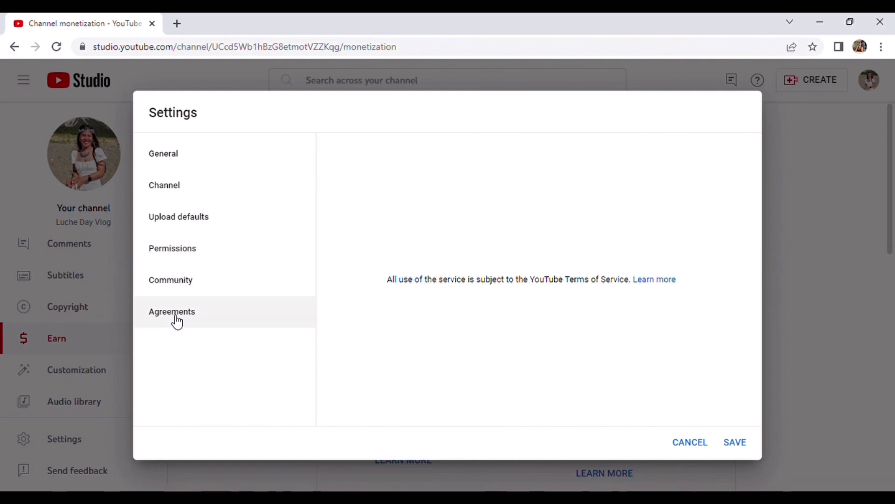
click(187, 185)
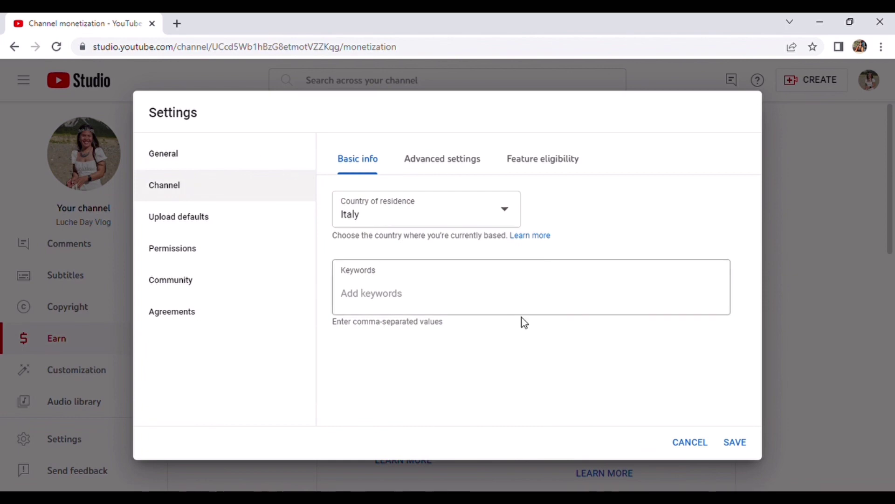
click(740, 447)
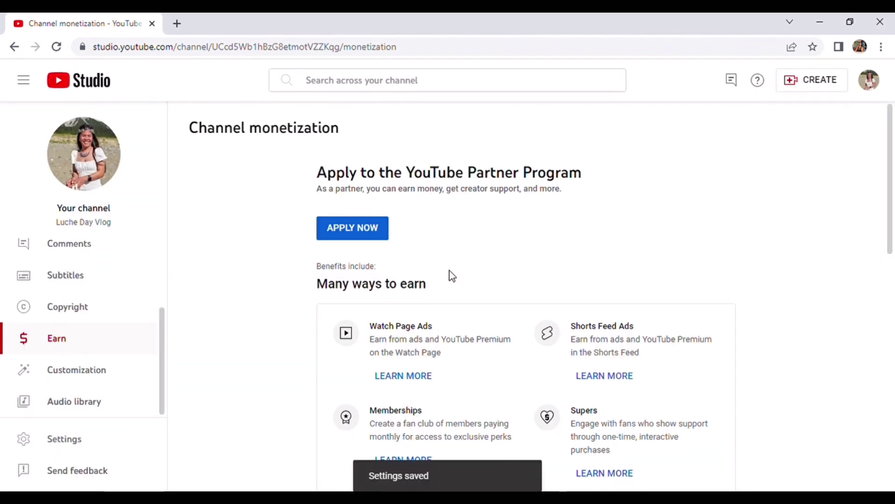
Apply again, read the Step 1 Base terms, tick both agreement and email-updates boxes, and accept.
click(349, 235)
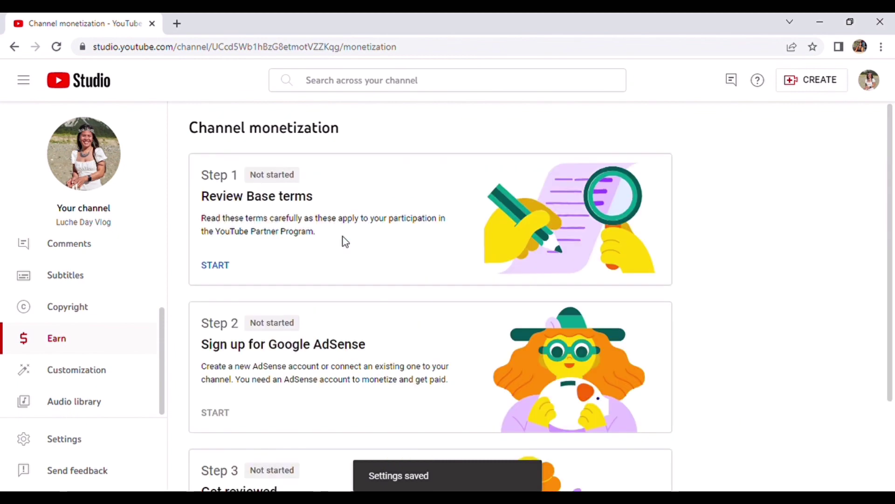
click(231, 267)
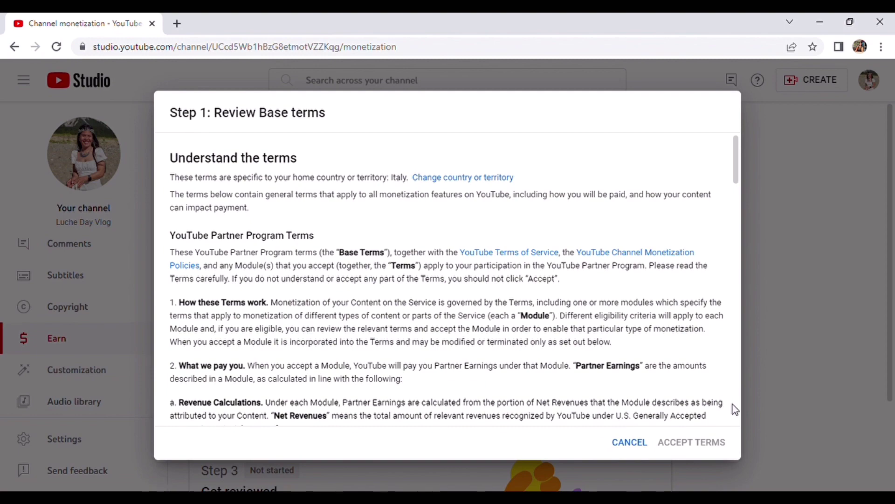
scroll(735, 410, down, 5)
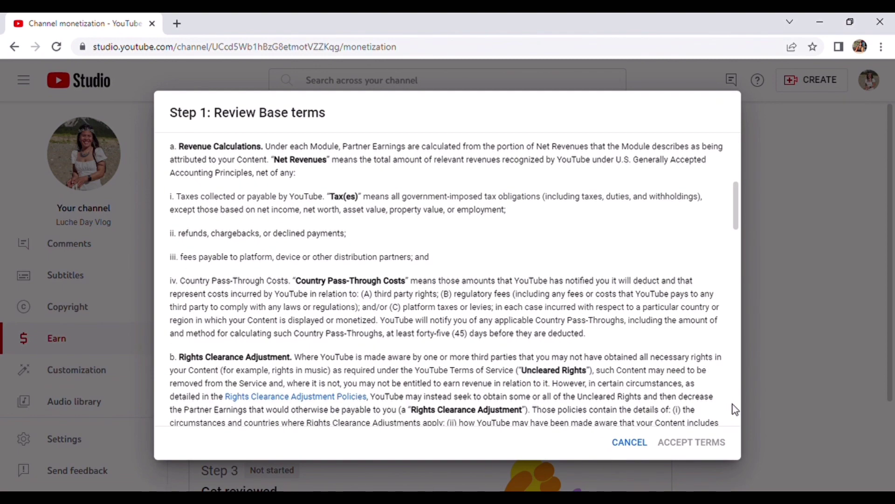
scroll(735, 410, down, 15)
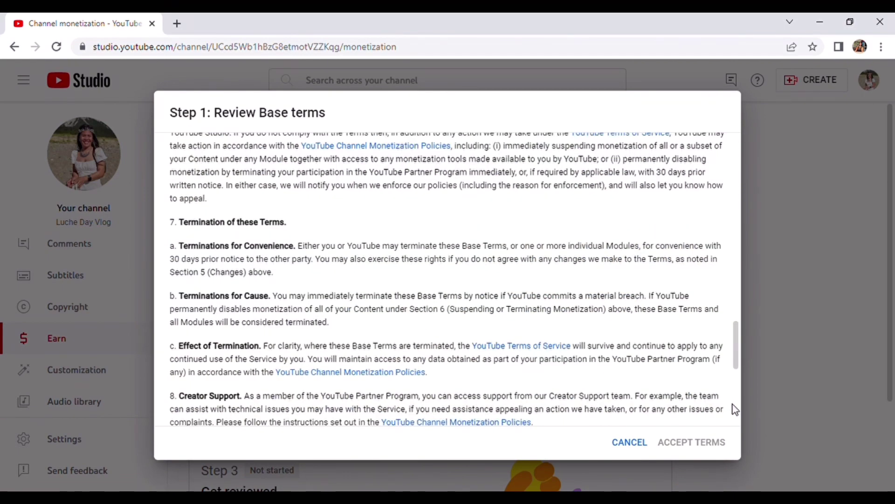
scroll(735, 409, down, 5)
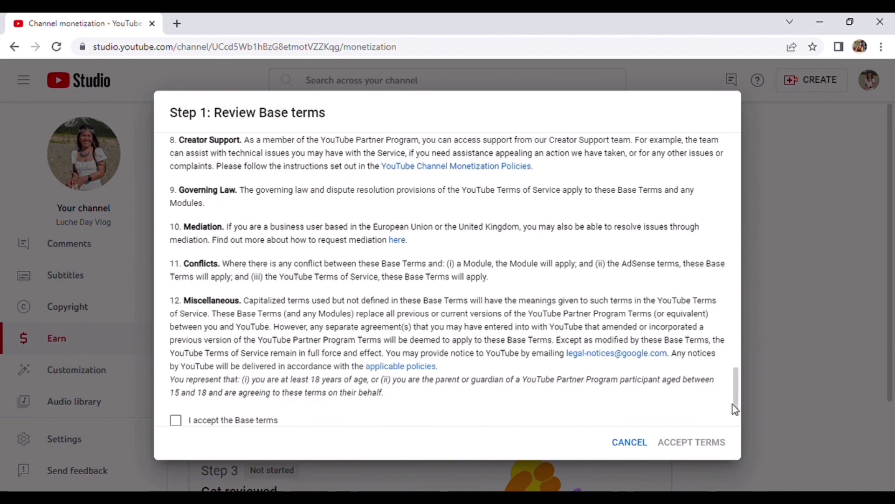
click(176, 420)
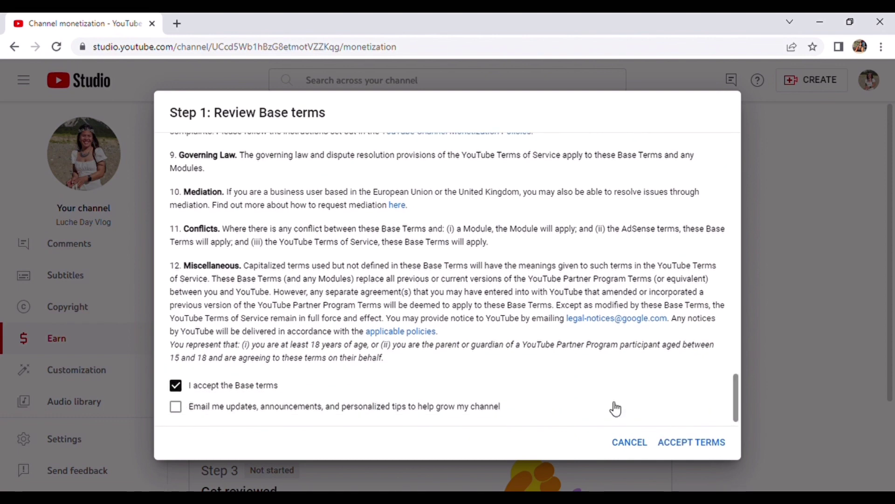
click(177, 410)
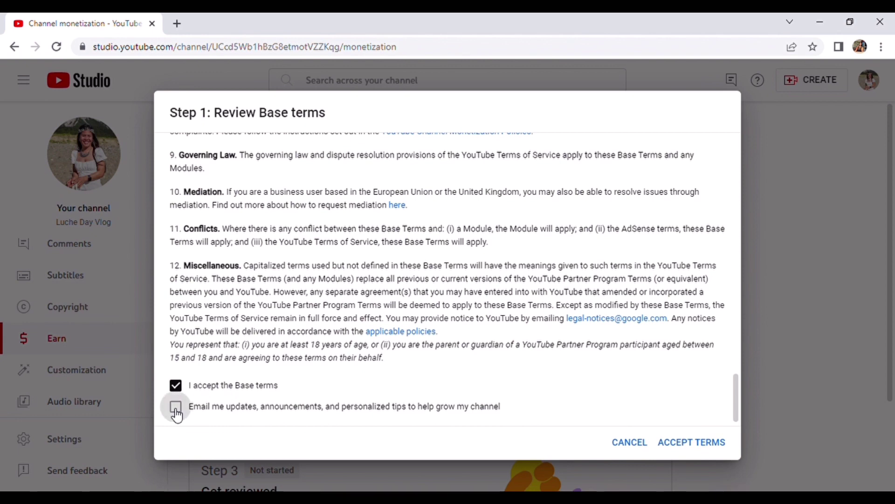
click(704, 443)
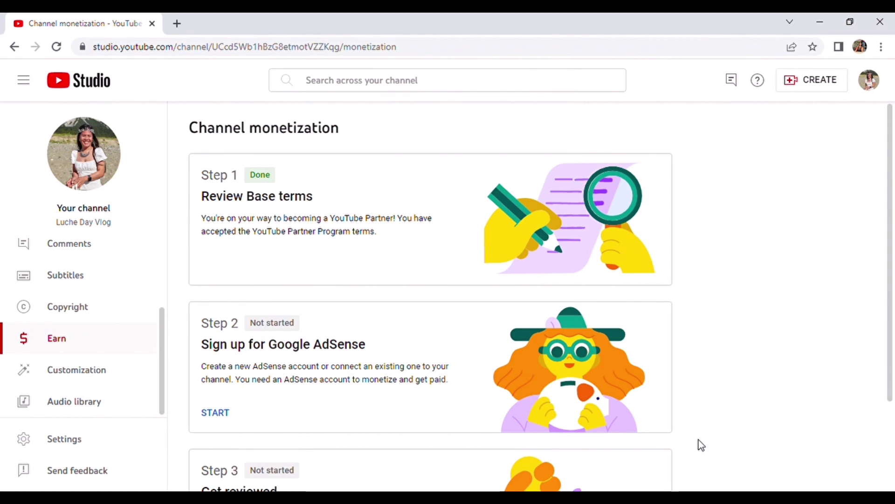
Scroll down to see Step 2 Google AdSense and Step 3 Get reviewed, both Not started.
scroll(892, 488, down, 3)
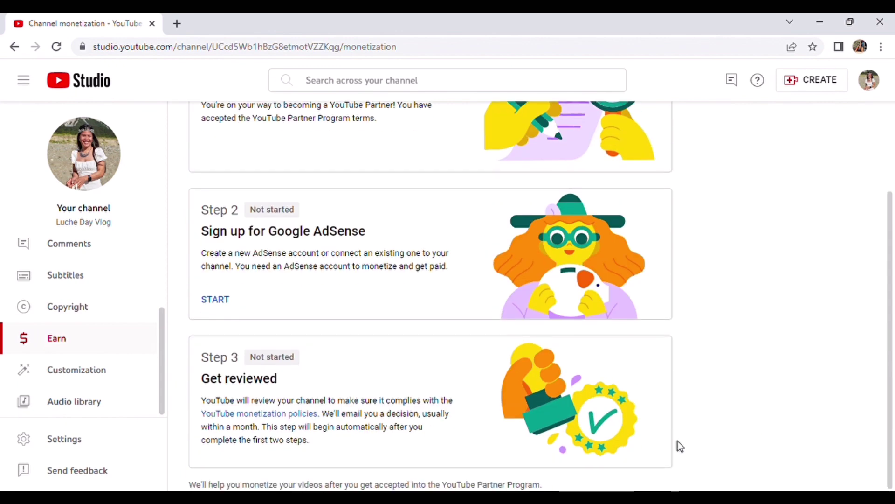
Start Step 2, answer that no AdSense account exists, and continue with the channel's Google account.
click(215, 304)
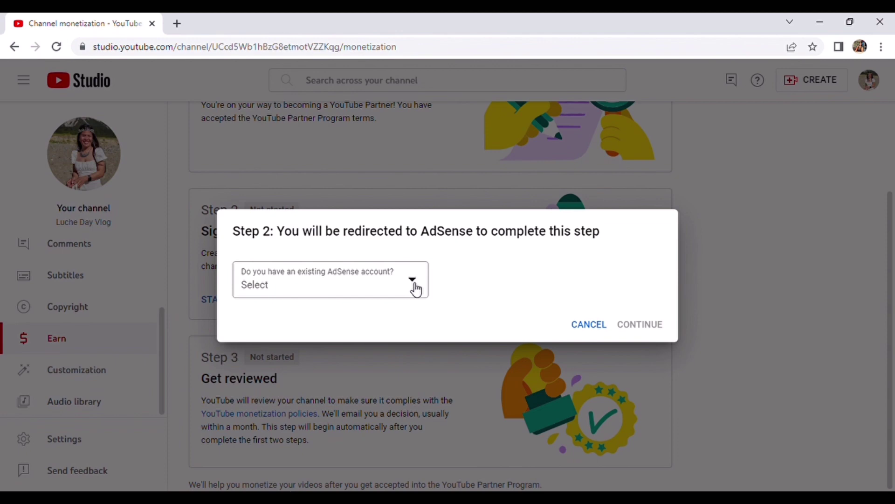
click(416, 290)
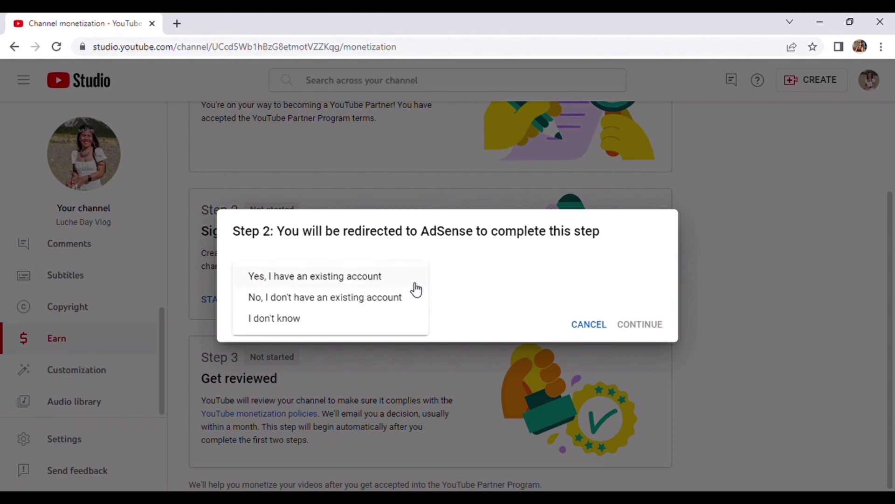
click(387, 298)
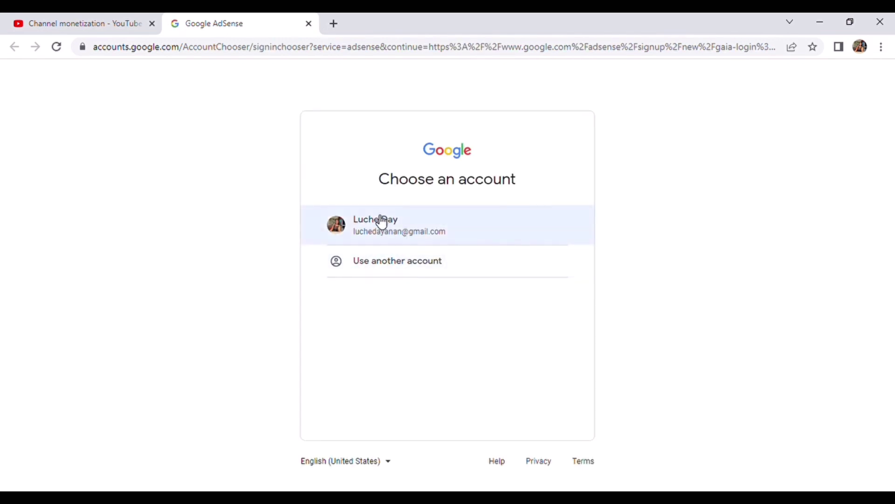
click(120, 24)
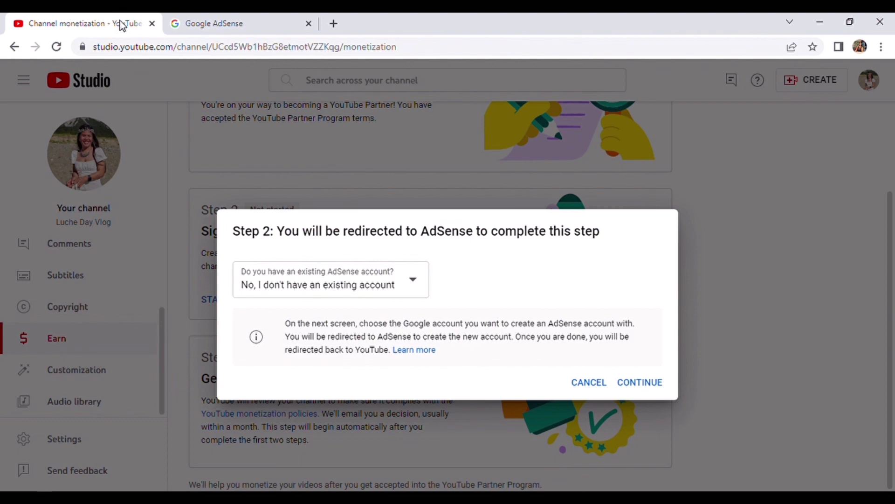
click(275, 20)
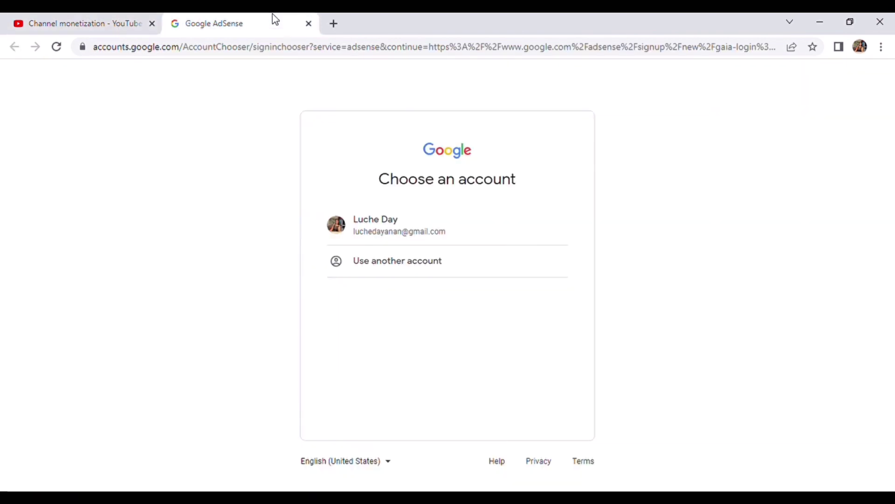
click(394, 223)
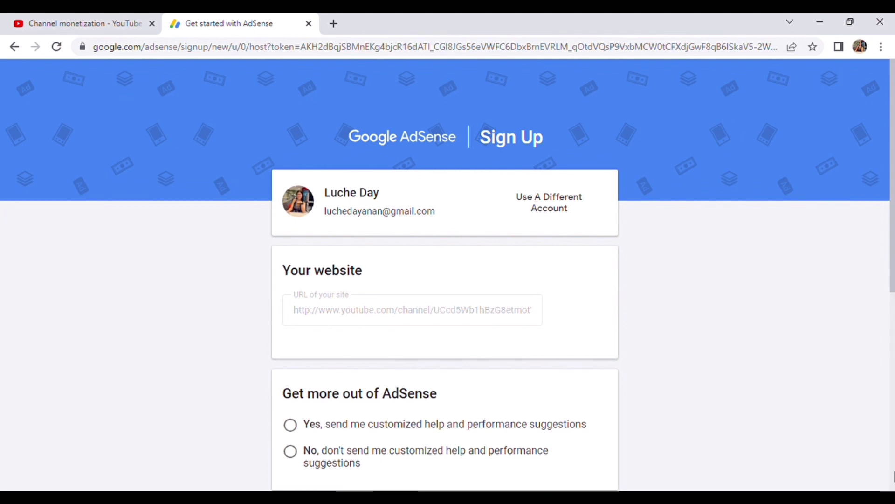
Opt in to customized AdSense help and performance suggestions on the sign-up form.
scroll(893, 475, down, 2)
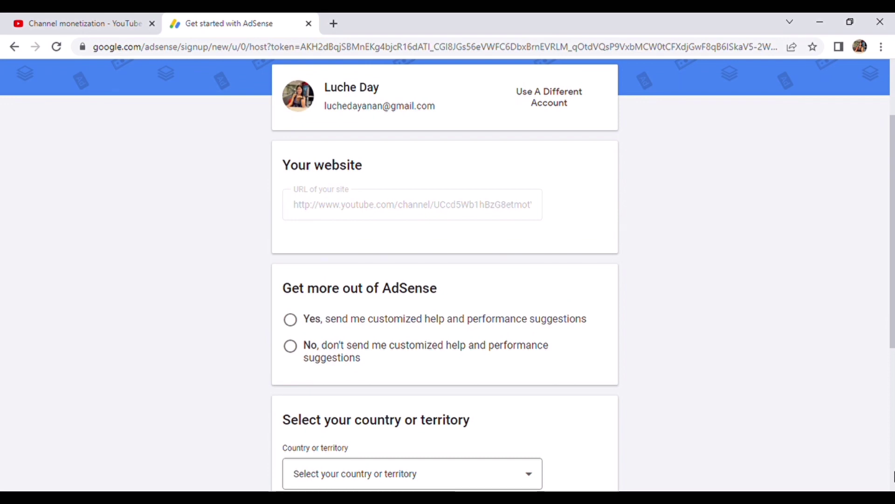
scroll(893, 476, down, 2)
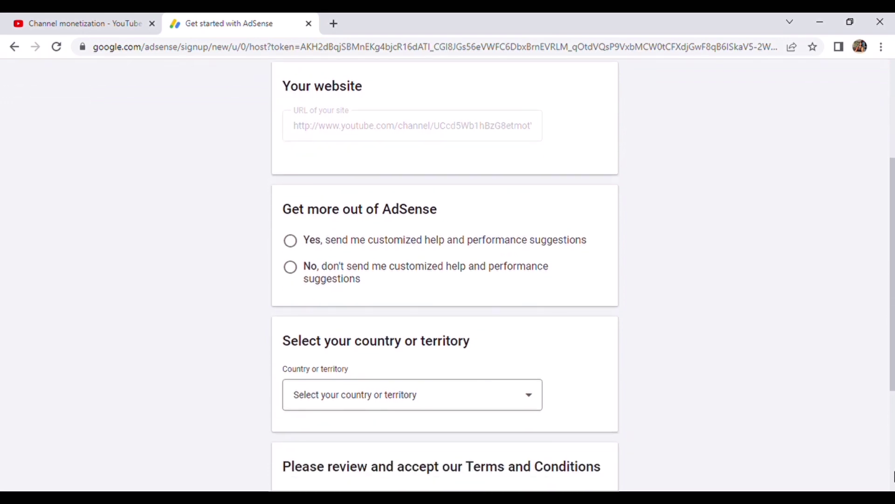
click(297, 242)
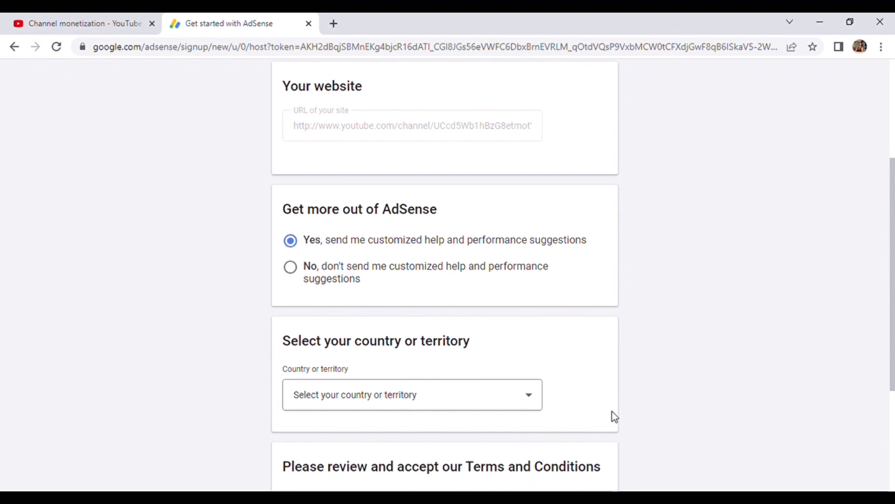
Choose Italy from the Country or territory list.
click(533, 397)
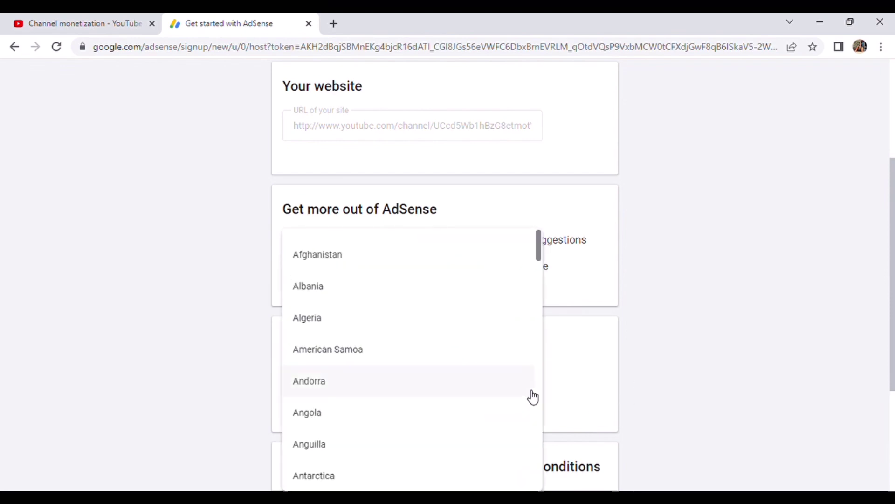
scroll(532, 395, down, 1)
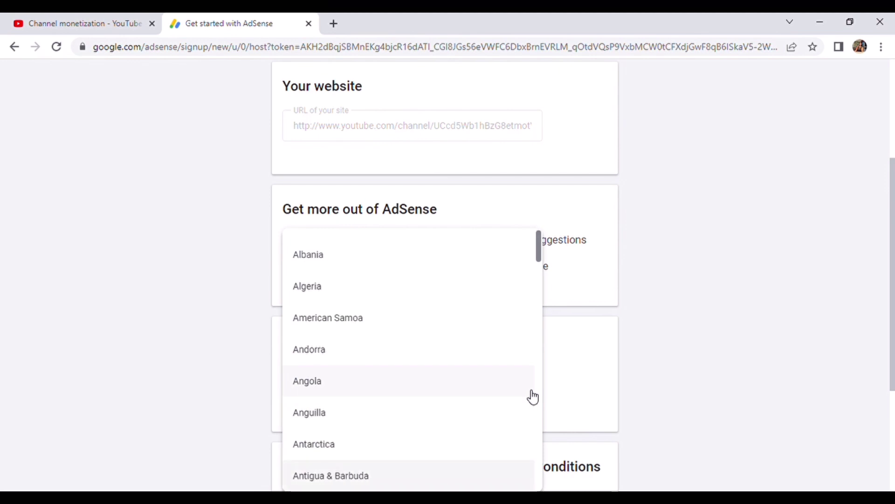
scroll(536, 400, down, 5)
scroll(541, 398, down, 10)
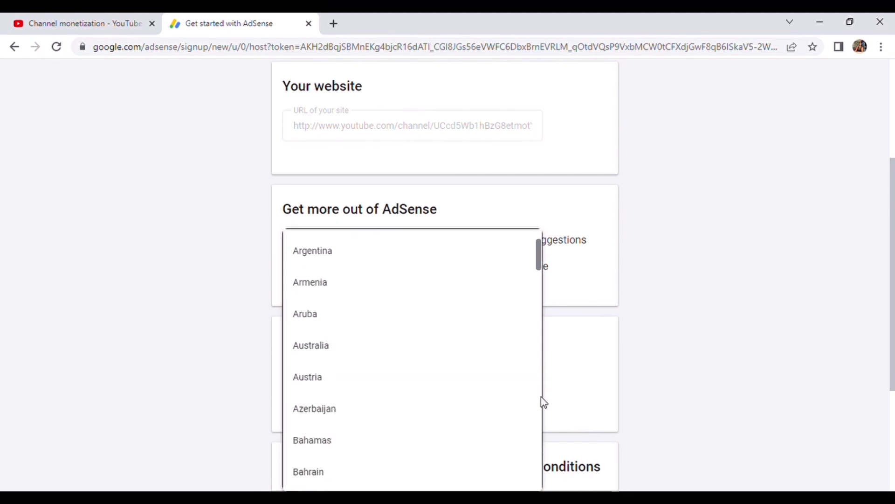
scroll(543, 402, down, 20)
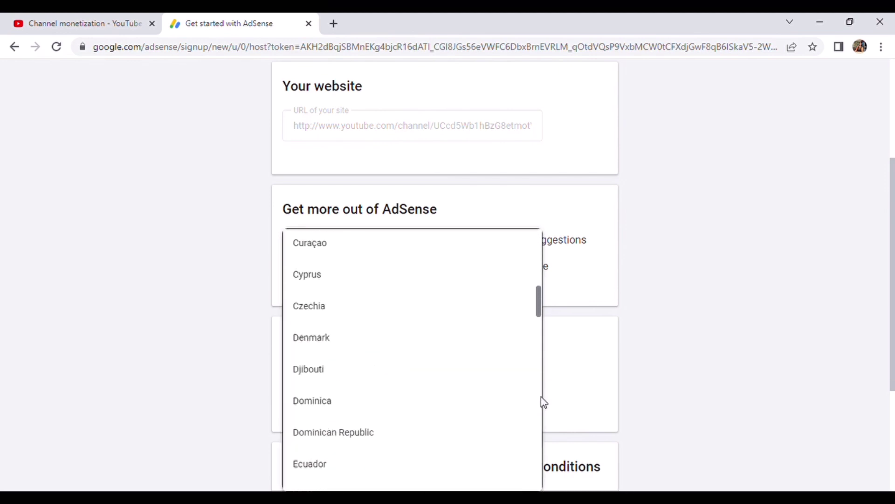
scroll(543, 402, down, 8)
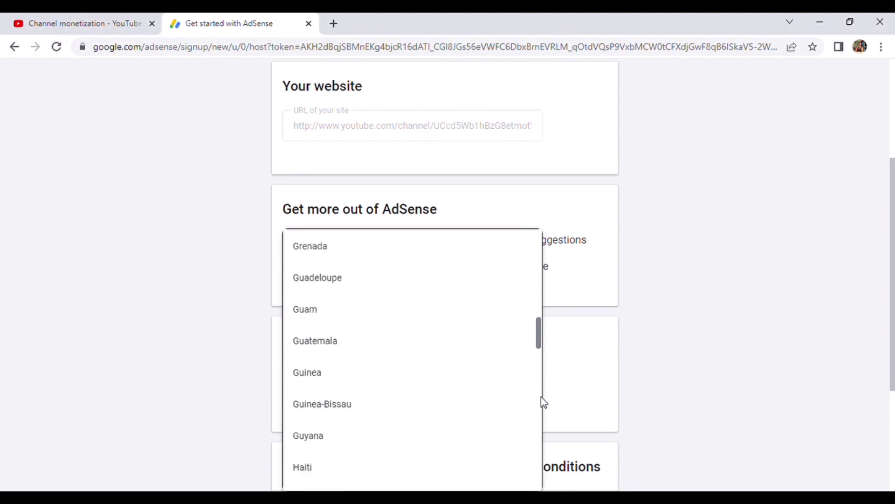
scroll(544, 402, down, 7)
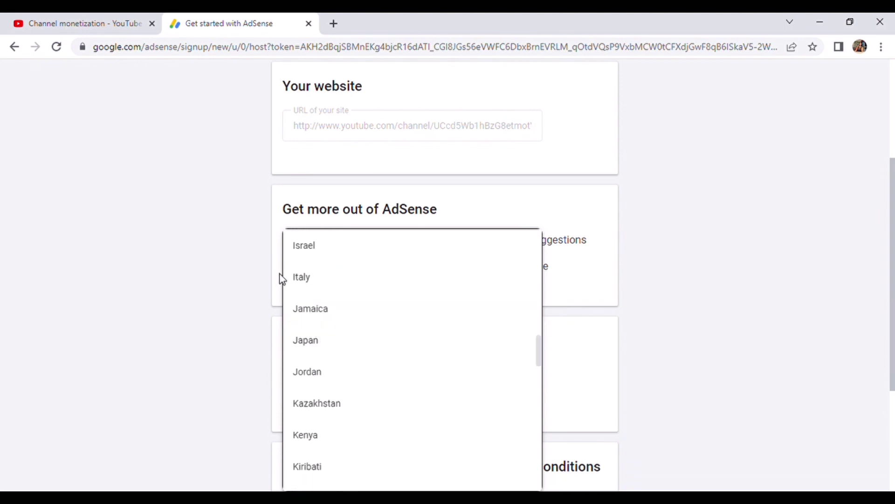
click(305, 284)
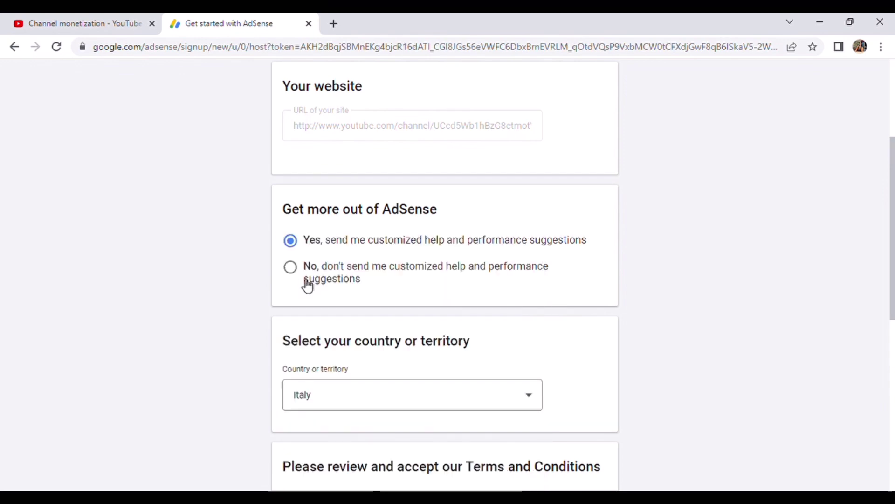
Accept the AdSense terms and conditions and create the AdSense account.
scroll(586, 372, down, 5)
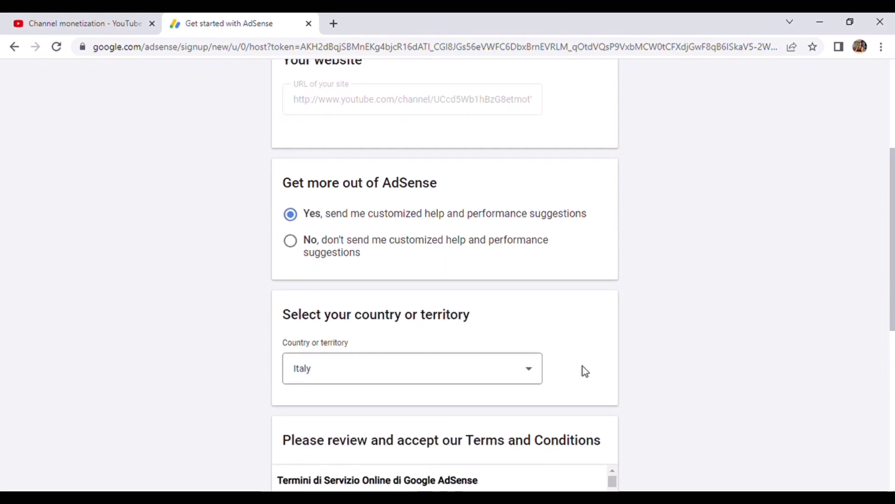
scroll(587, 372, down, 4)
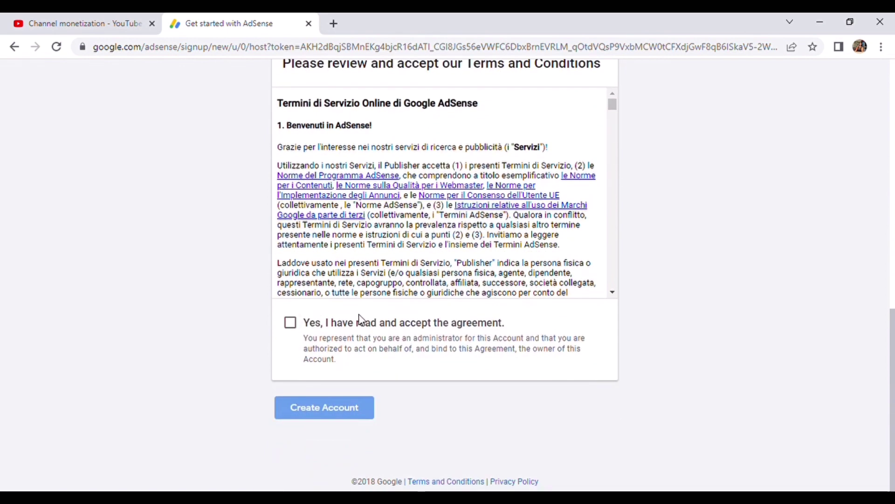
click(293, 325)
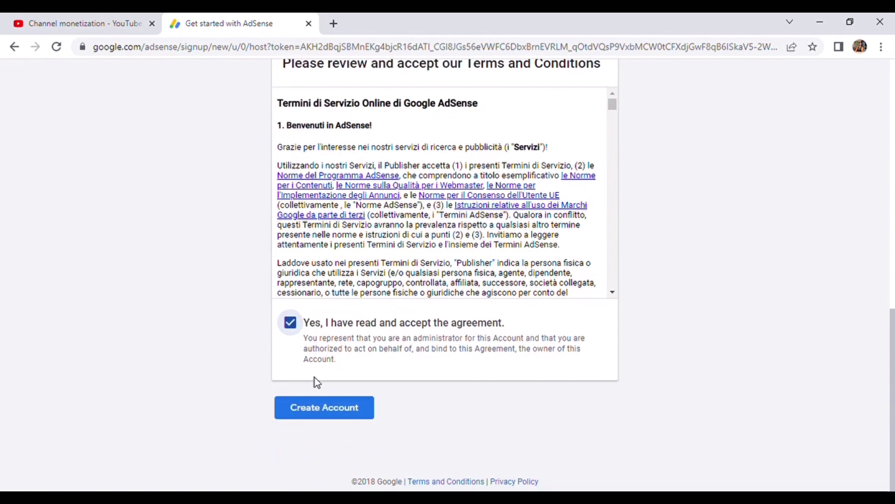
click(332, 412)
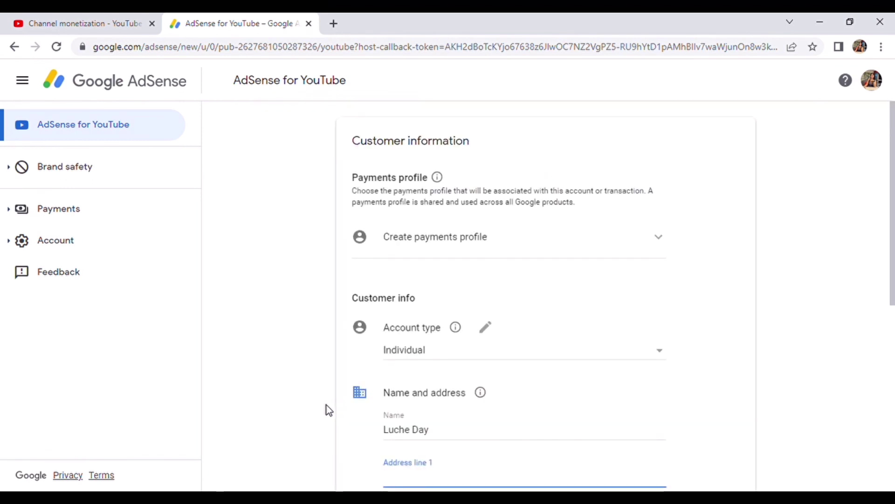
Keep 'Create payments profile' selected and correct the full name in the Name field.
click(666, 243)
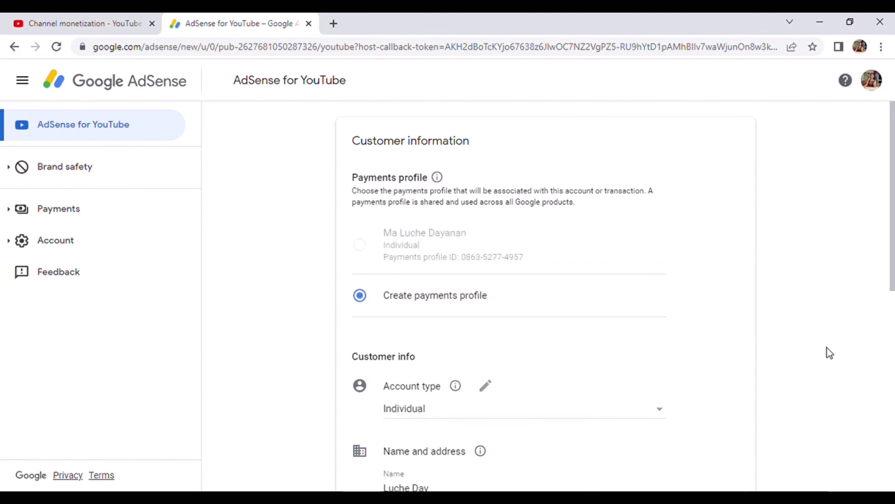
scroll(835, 362, down, 1)
scroll(834, 362, down, 5)
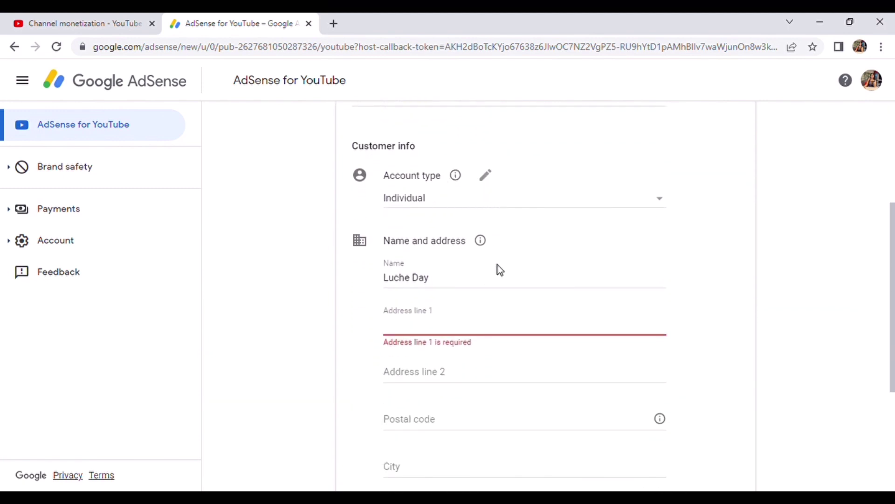
click(459, 285)
scroll(460, 285, down, 1)
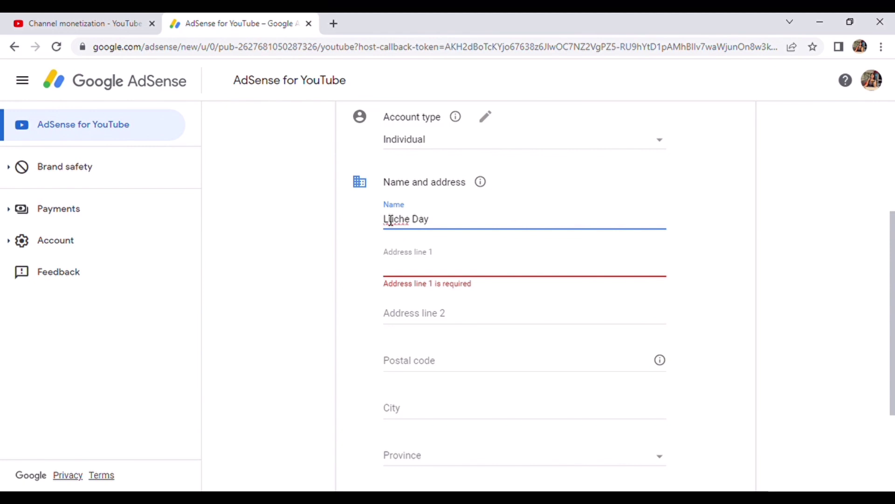
text(m)
key(BackSpace)
text(MA)
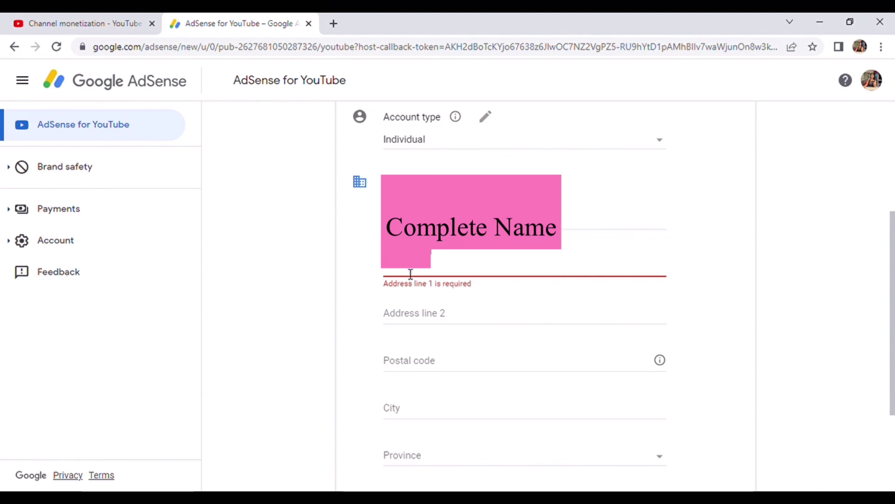
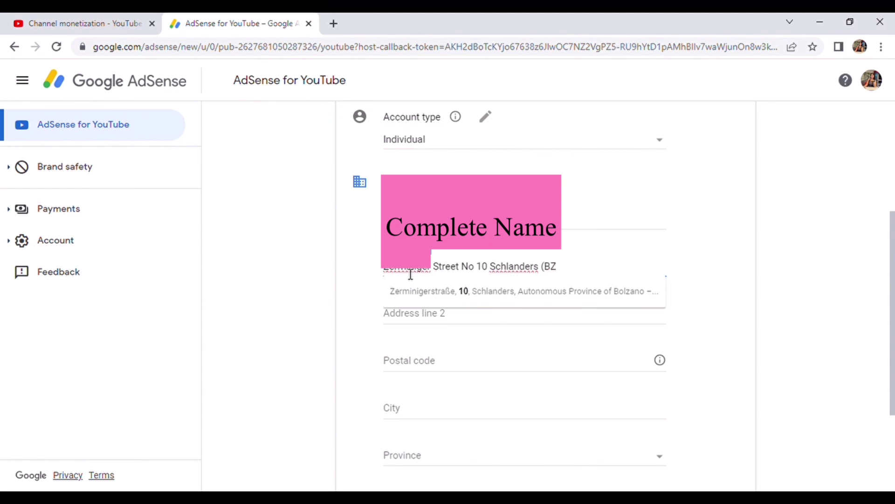
Enter the street address in Address line 1 and fill in the postal code.
click(422, 367)
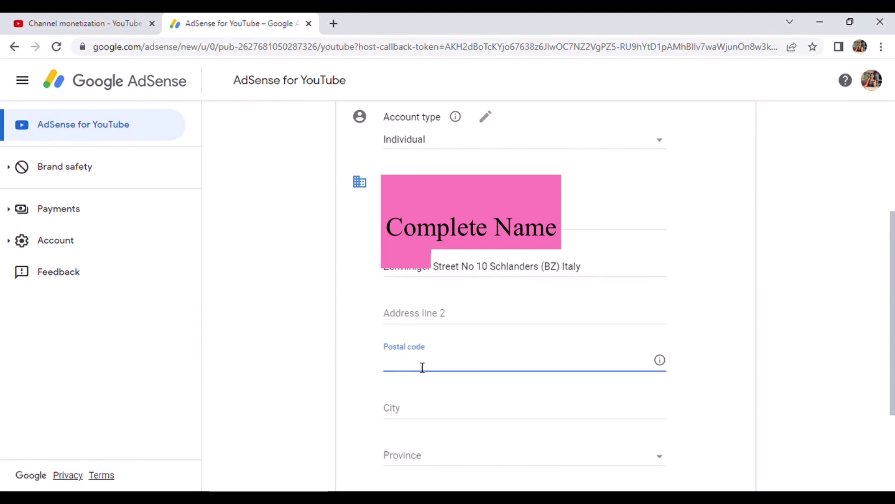
text(39028)
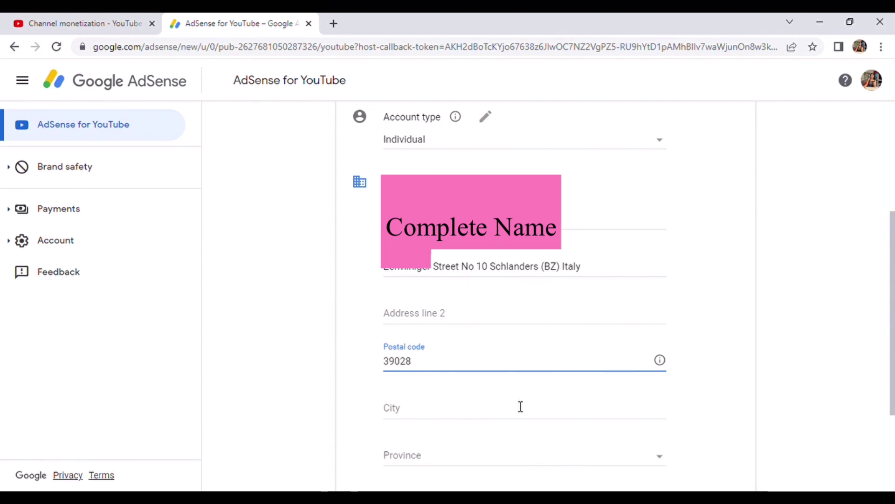
Select Bolzano from the Province dropdown.
click(663, 461)
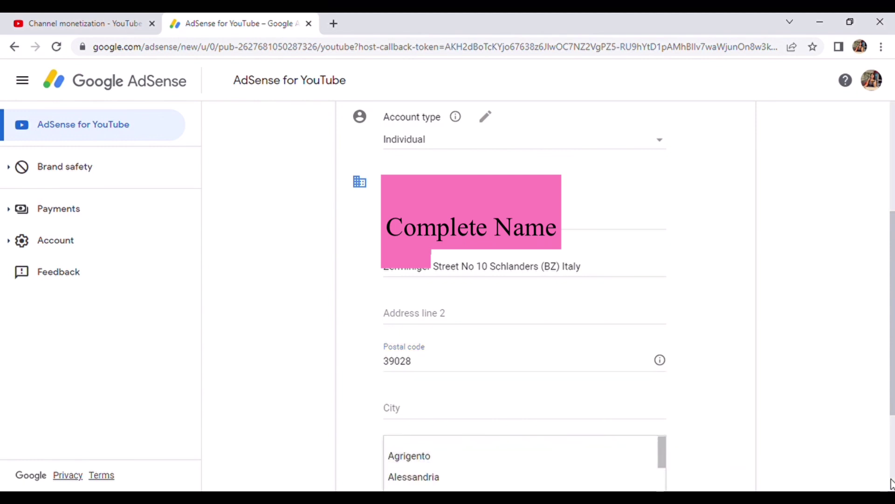
scroll(891, 483, down, 3)
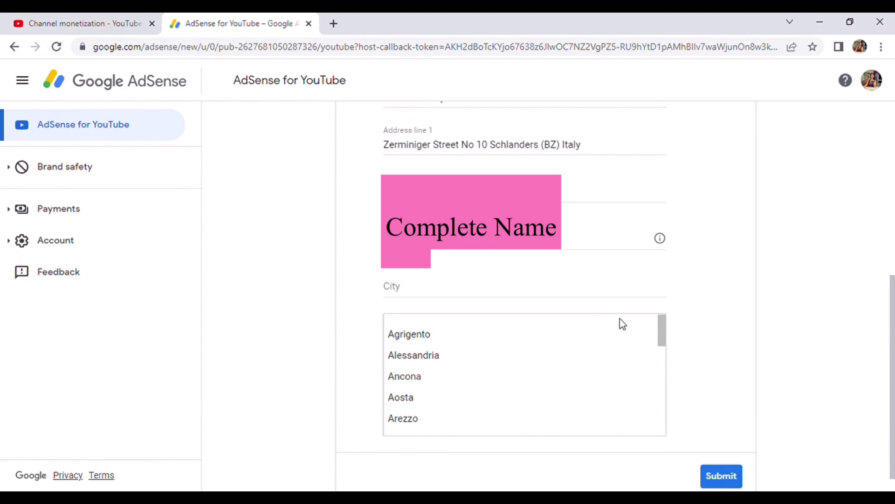
key(Down)
key(Down)
key(Down)
key(Down)
key(Down)
key(Down)
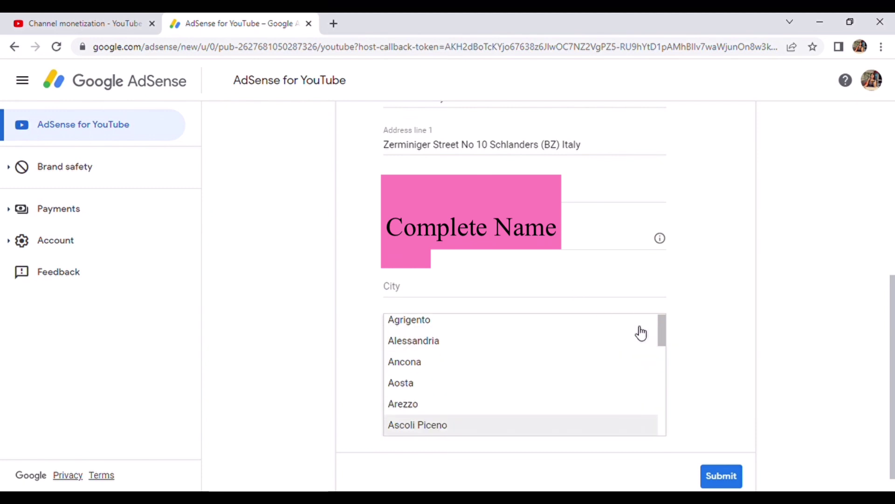
key(Down)
key(Down)
key(Down)
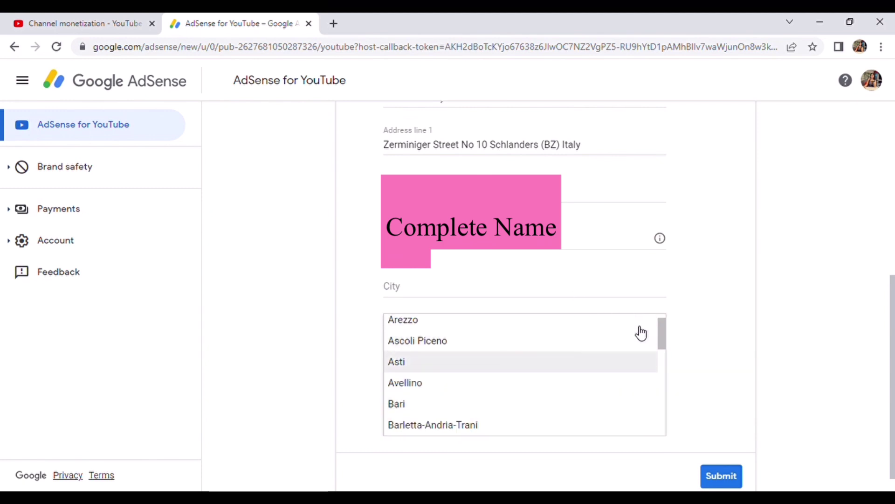
scroll(641, 332, down, 1)
key(Down)
key(Down)
key(Down)
key(Down)
scroll(641, 333, down, 1)
key(Down)
key(Down)
key(Down)
key(Down)
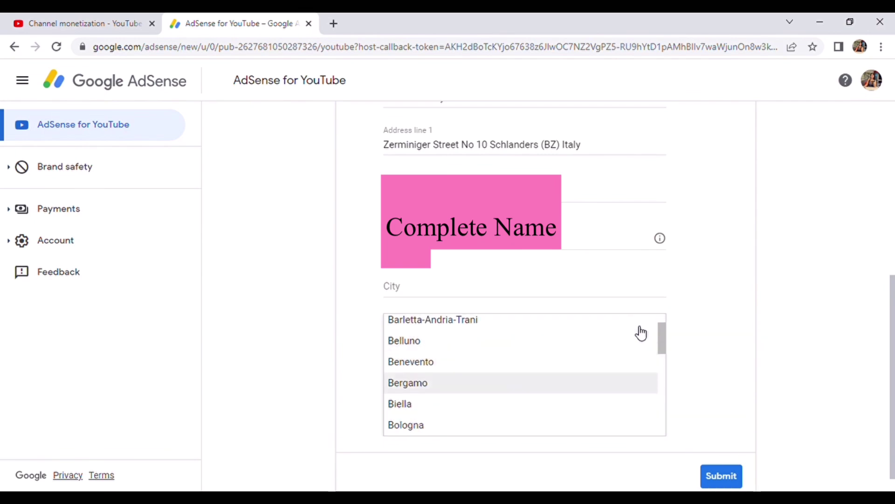
scroll(642, 333, down, 1)
key(Down)
key(Down)
key(Down)
key(Down)
key(Down)
scroll(641, 332, down, 1)
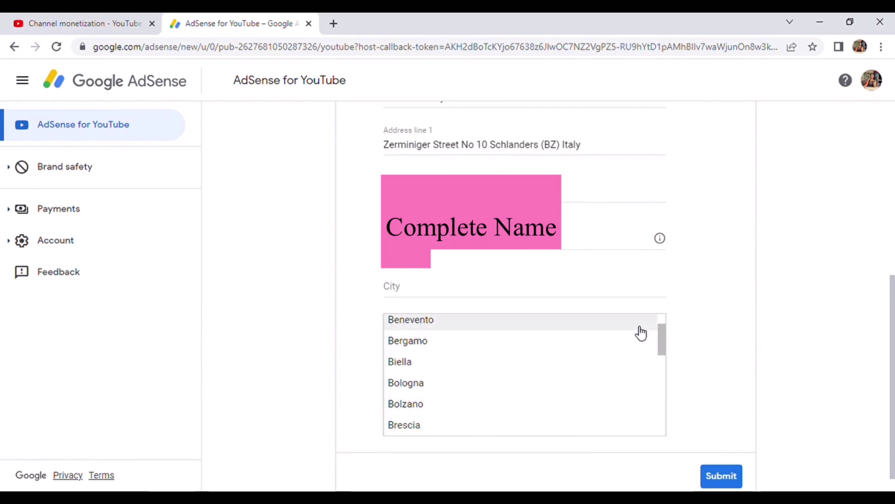
key(Up)
key(Up)
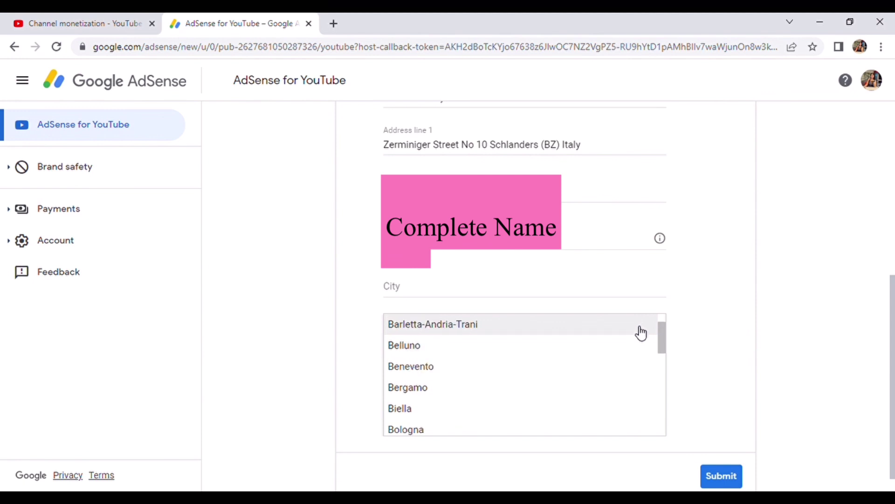
key(Down)
key(Down)
key(Down)
key(Down)
key(Down)
scroll(642, 332, down, 1)
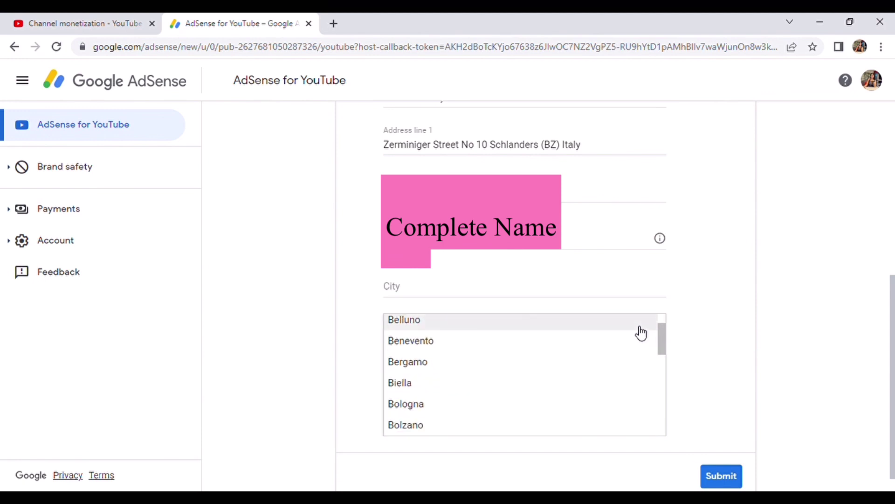
click(448, 434)
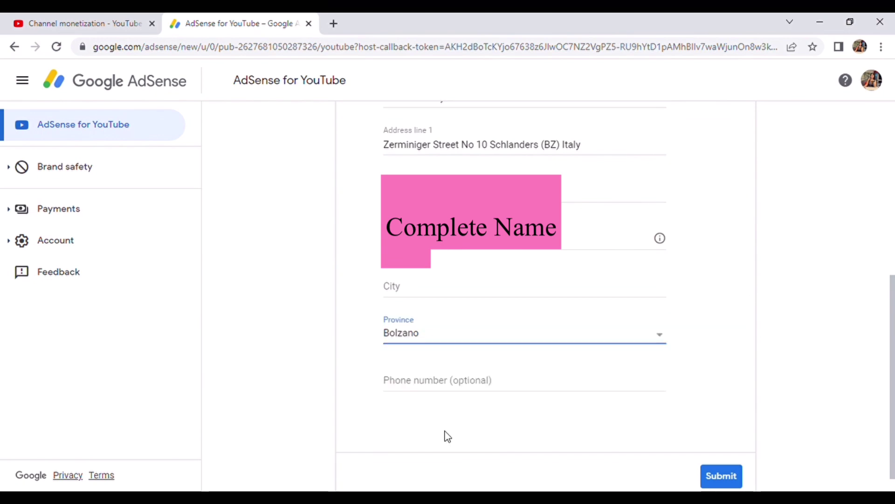
Enter Schlanders as the city and start typing the phone number.
click(426, 296)
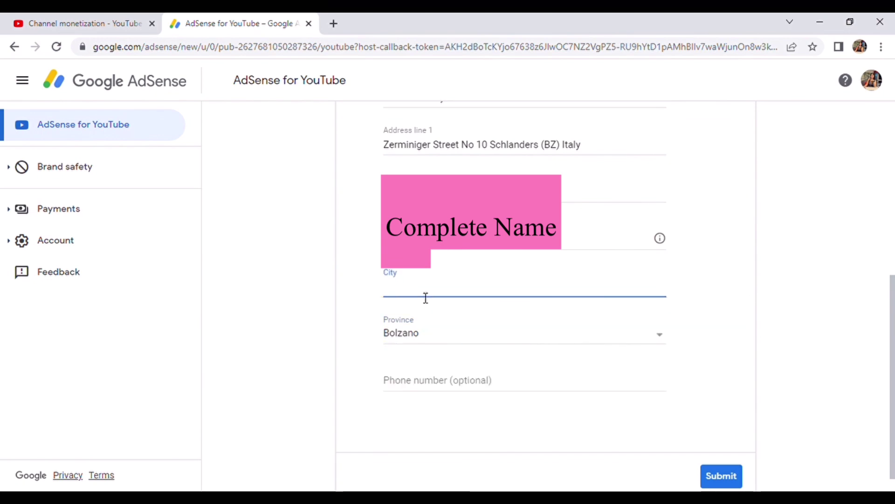
text(Sch)
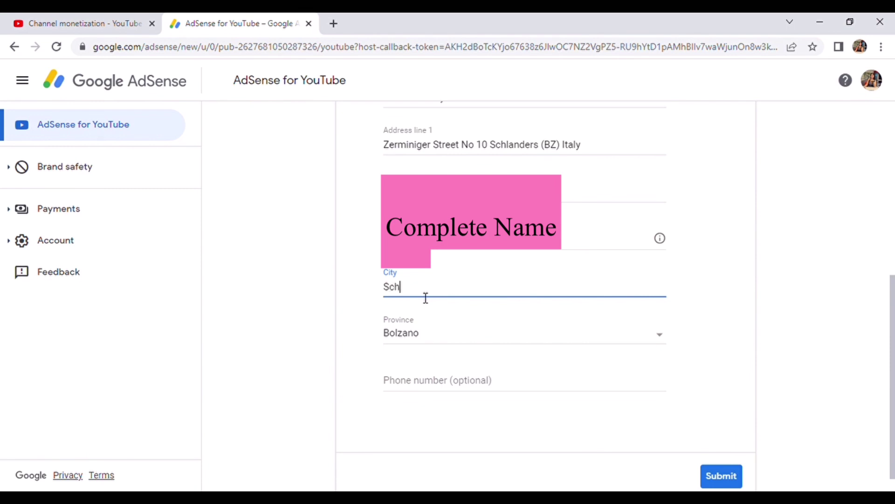
text(landers)
click(467, 390)
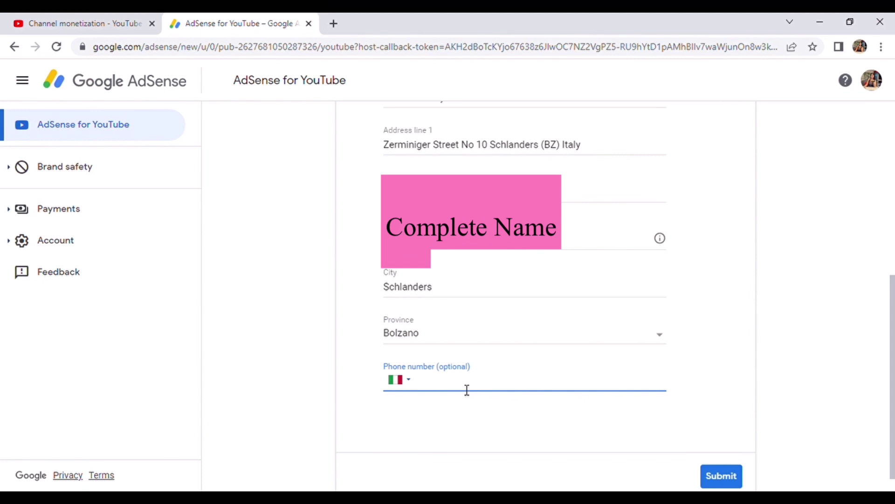
text(389)
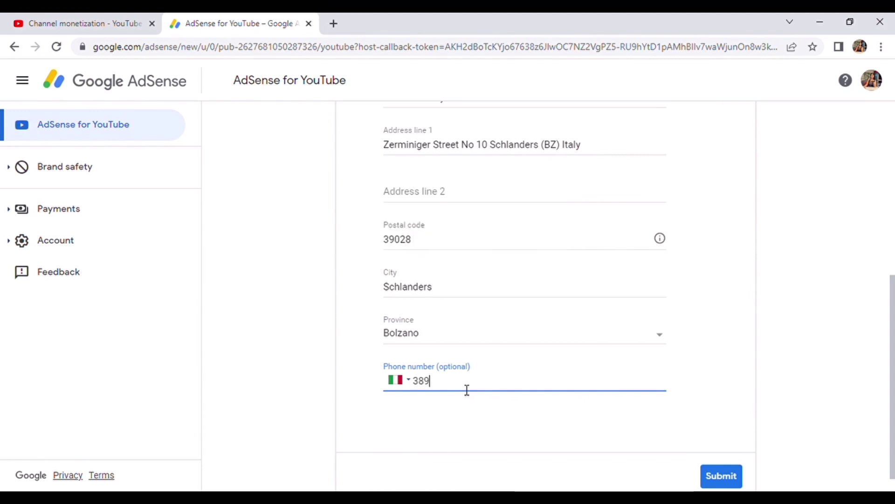
text(209)
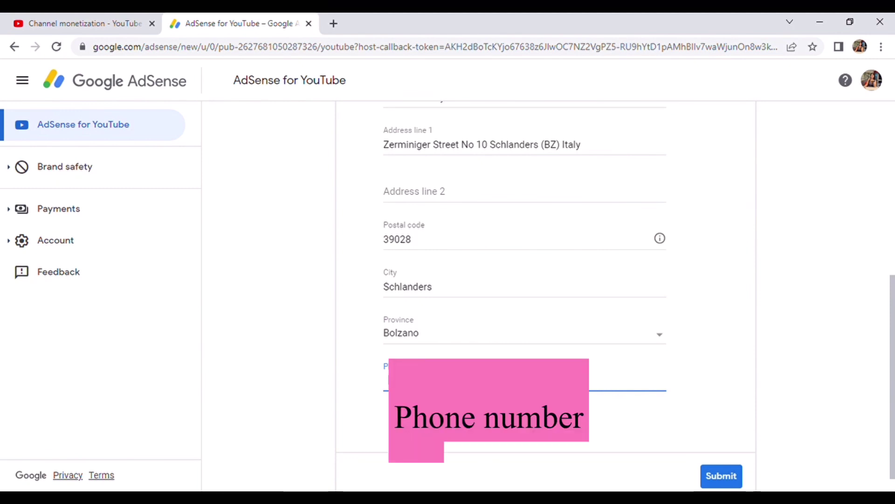
Submit the AdSense customer information and redirect back to YouTube Studio.
click(715, 475)
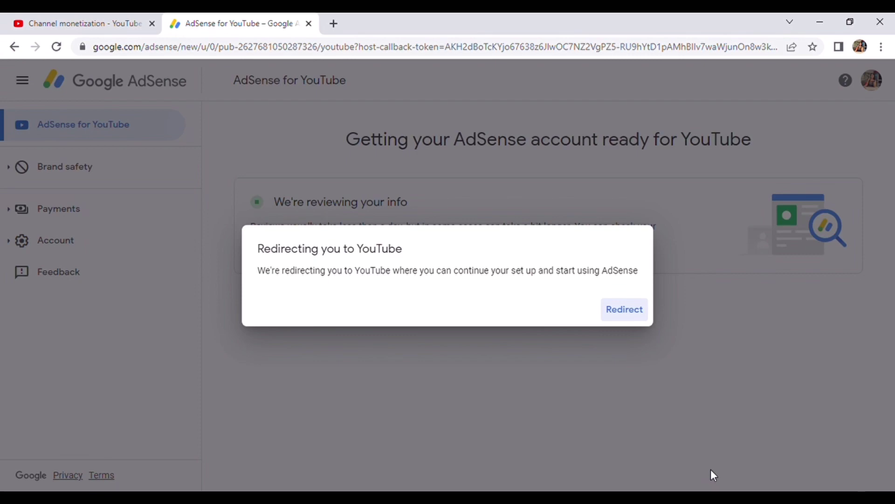
click(620, 311)
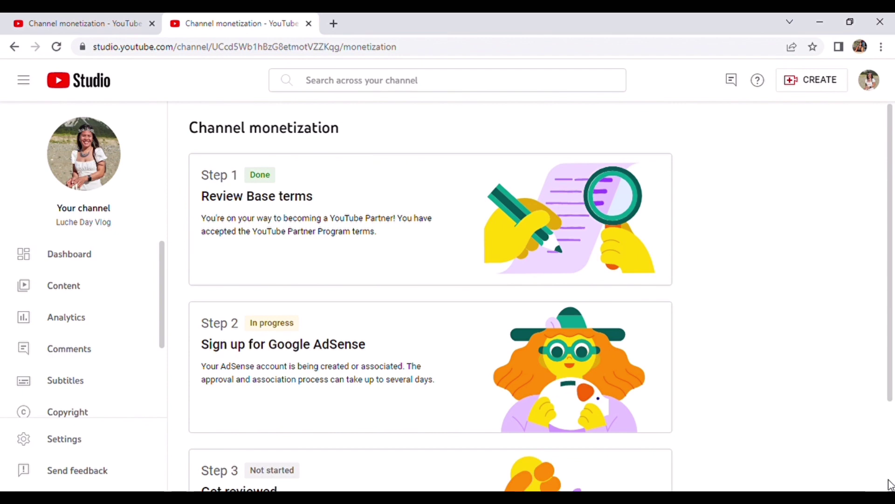
scroll(891, 485, down, 3)
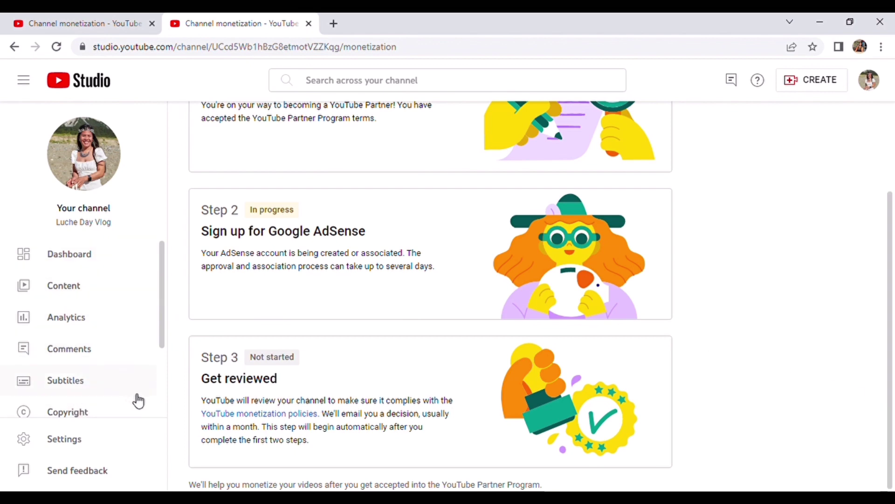
scroll(160, 409, down, 3)
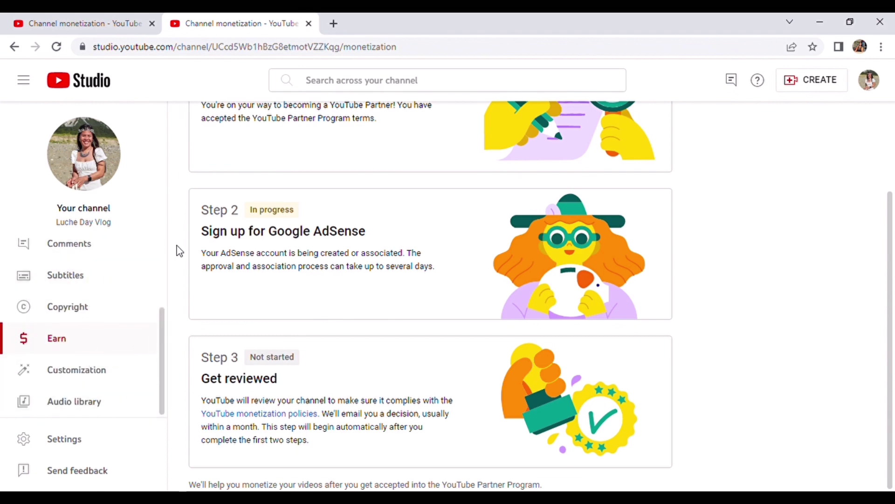
scroll(159, 256, up, 4)
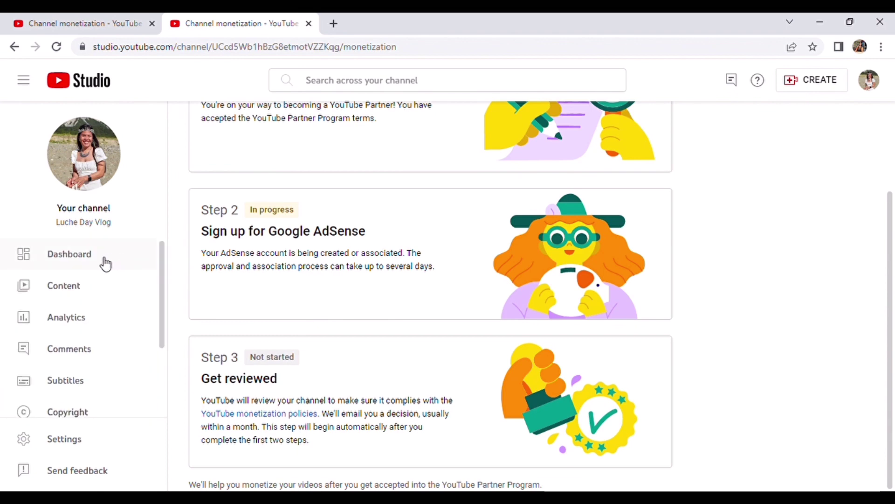
click(105, 264)
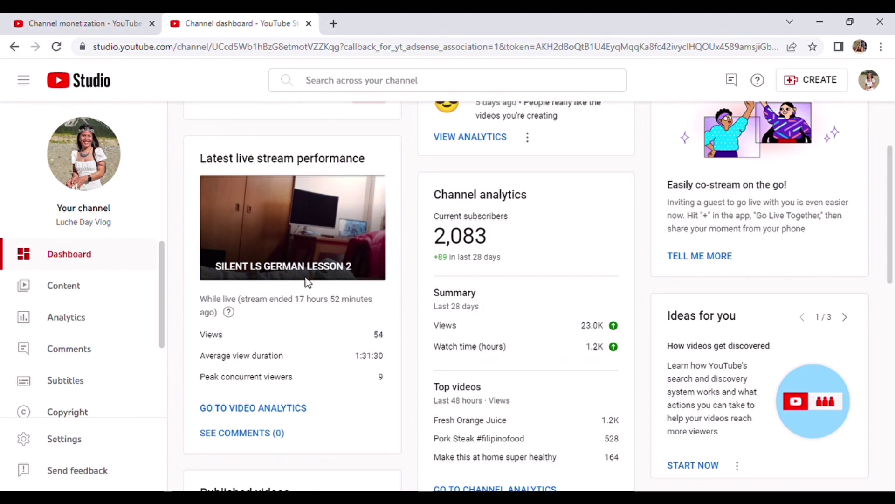
scroll(159, 413, down, 2)
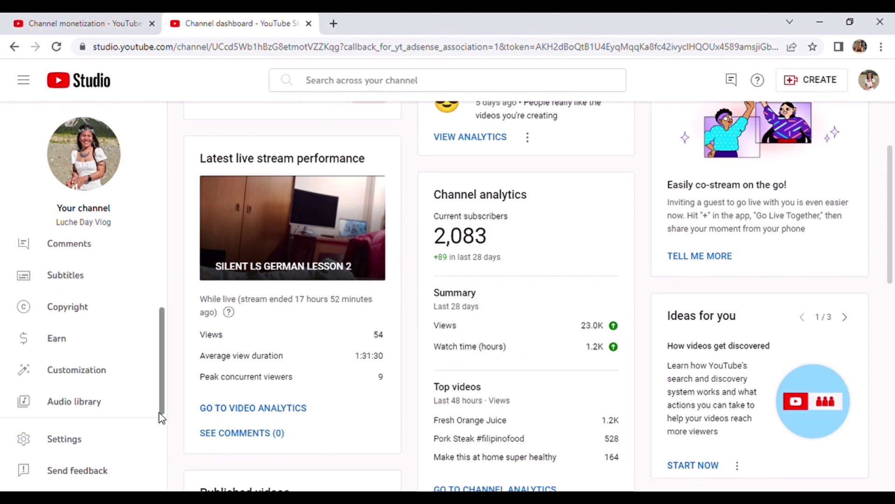
click(60, 343)
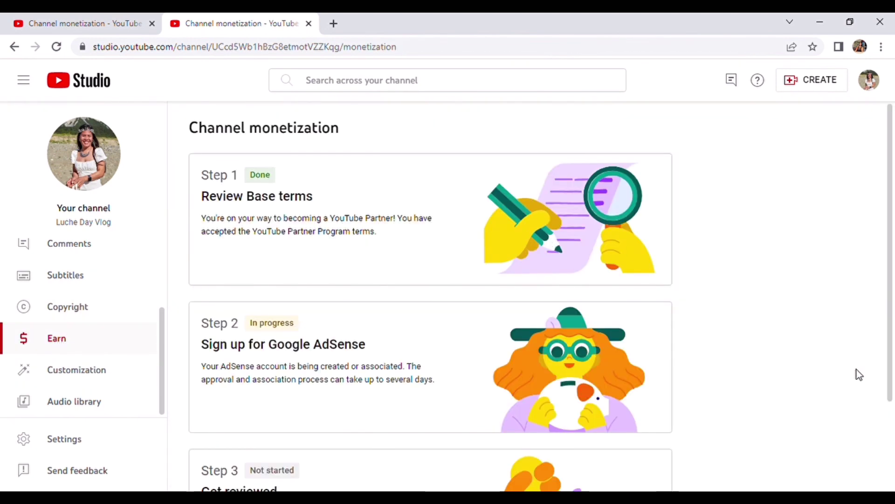
scroll(891, 476, down, 3)
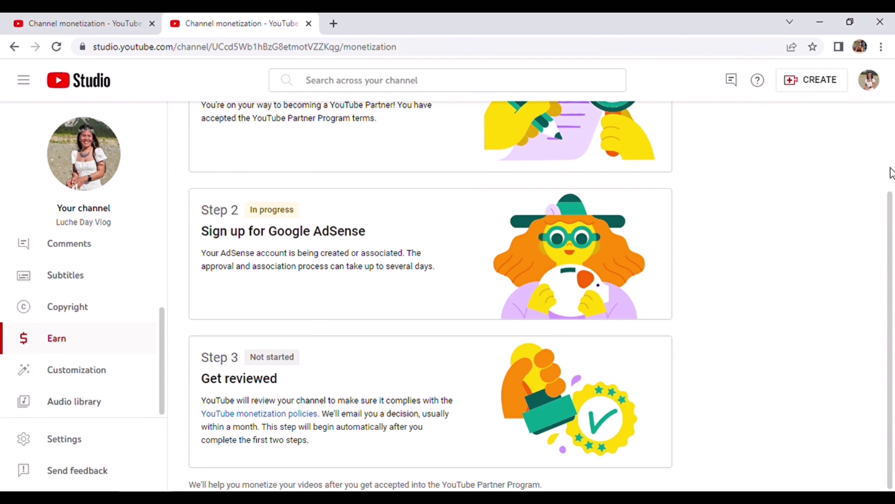
scroll(892, 173, up, 3)
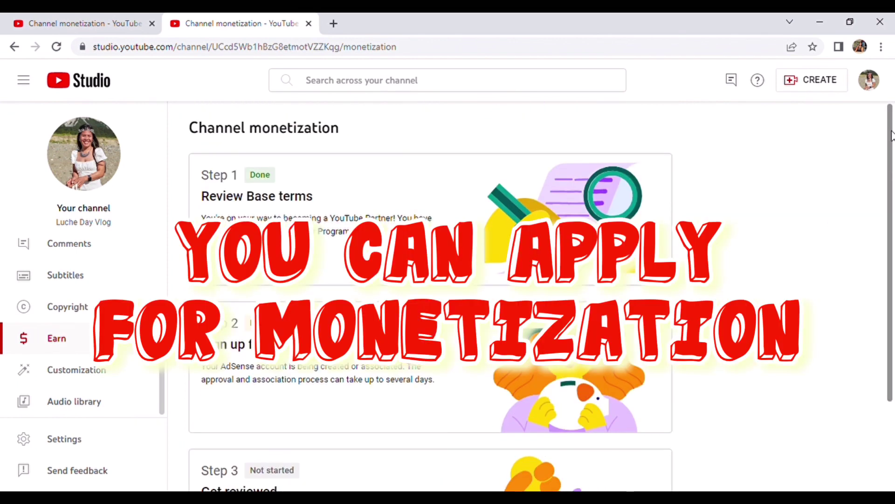